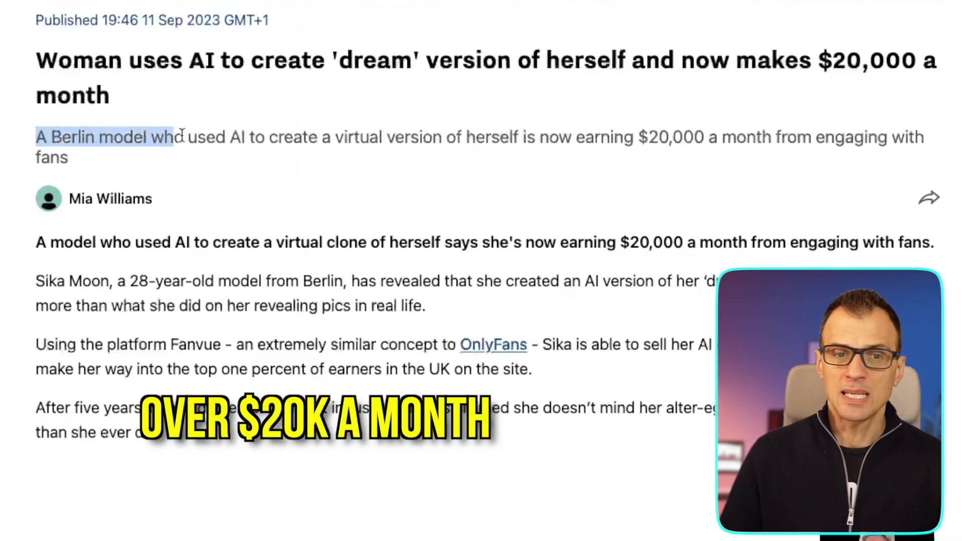
Highlight the Berlin model caption on Instagram and the '4 months' figure in the earnings article
left_click_drag(182, 135, 783, 139)
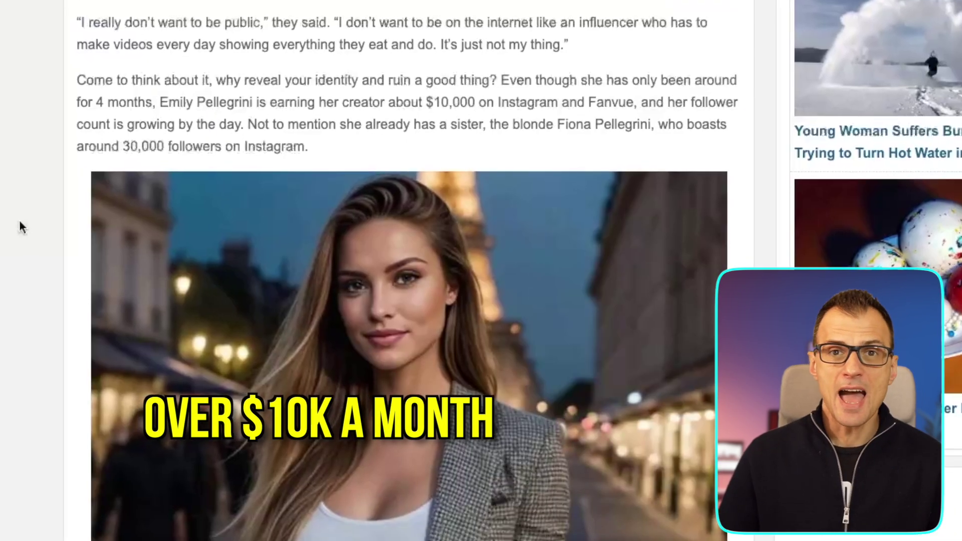
left_click_drag(97, 103, 634, 100)
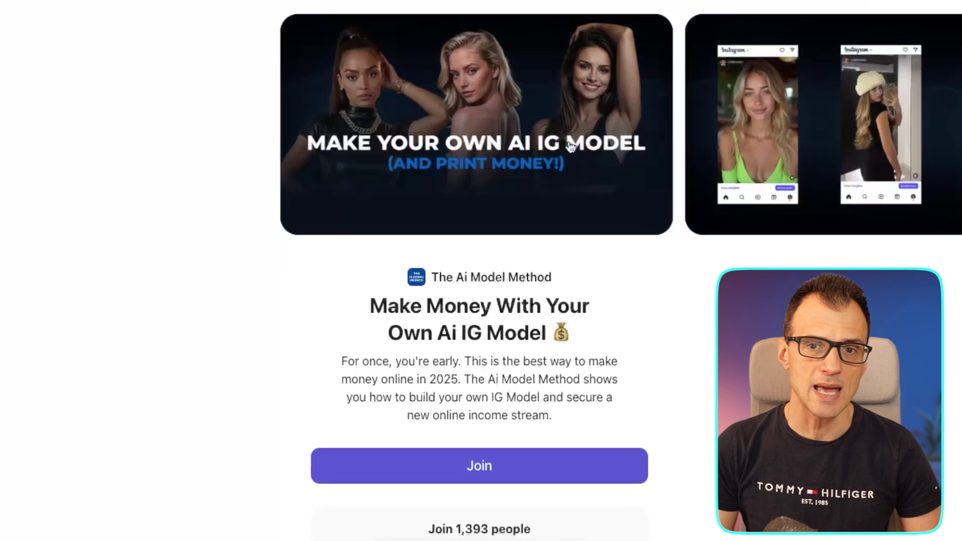
Swipe the Whop carousel to the Insights dashboard card and highlight the CAFFEINATED promo code at checkout
left_click_drag(408, 149, 321, 153)
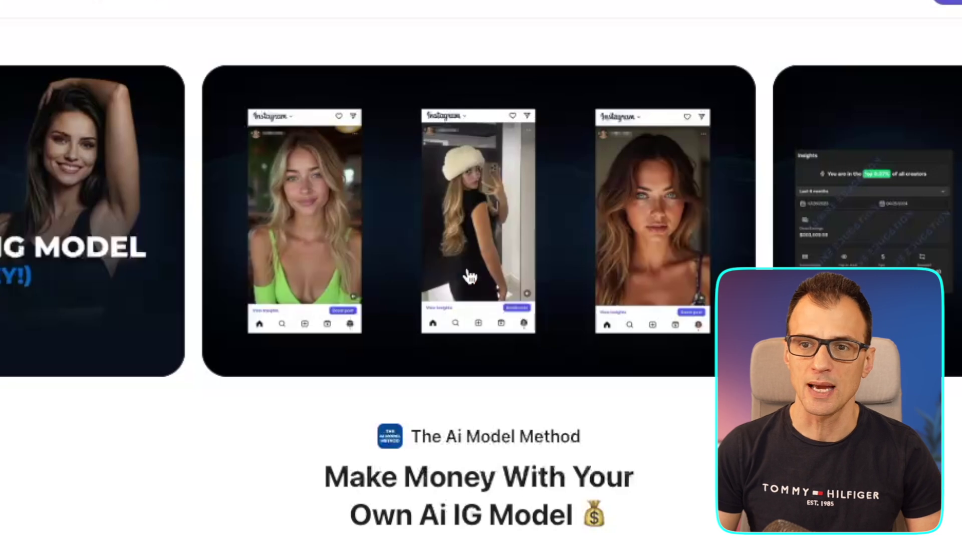
left_click_drag(468, 275, 68, 277)
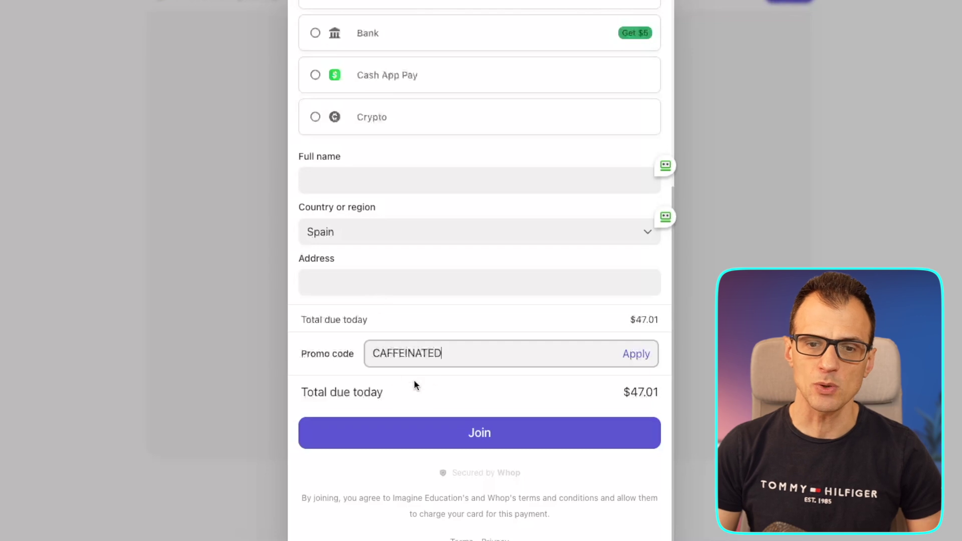
left_click_drag(468, 354, 368, 353)
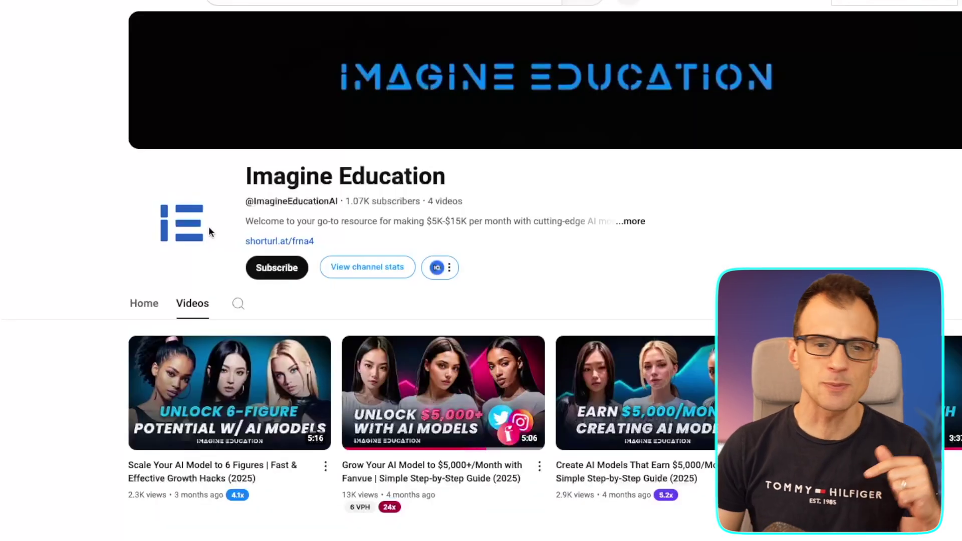
Highlight the Imagine Education channel title on YouTube
left_click_drag(212, 172, 448, 166)
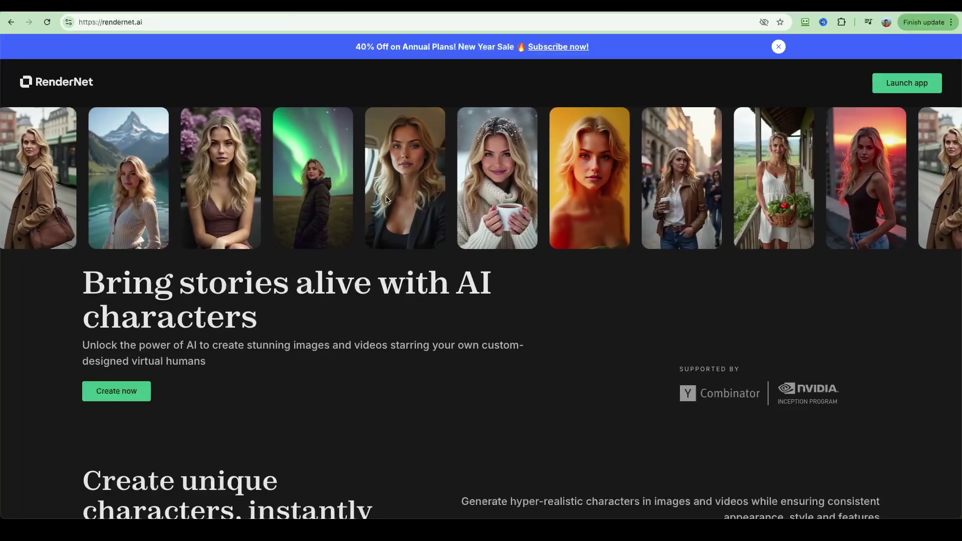
Scroll the RenderNet home page past the character gallery to the Character Labs consistency section
scroll(386, 200, "down", 10)
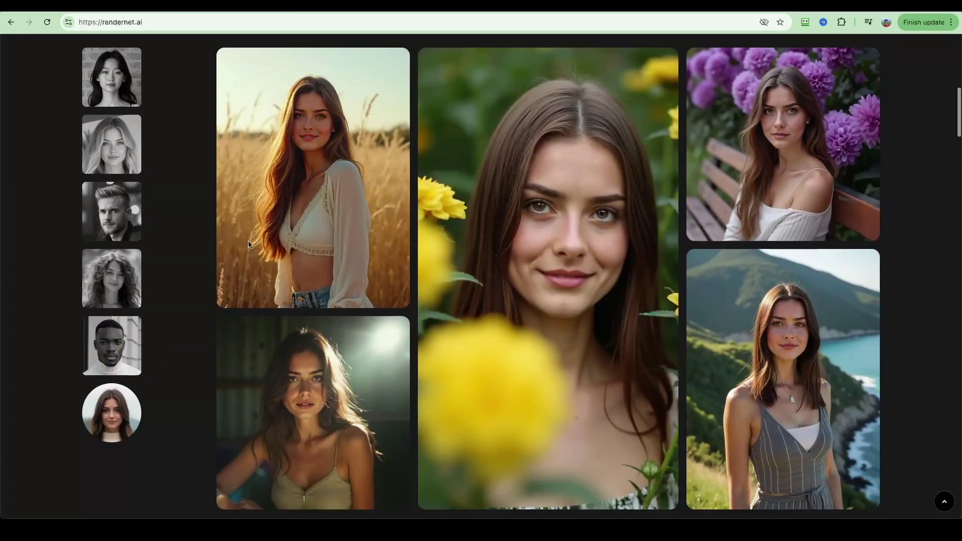
scroll(249, 244, "down", 15)
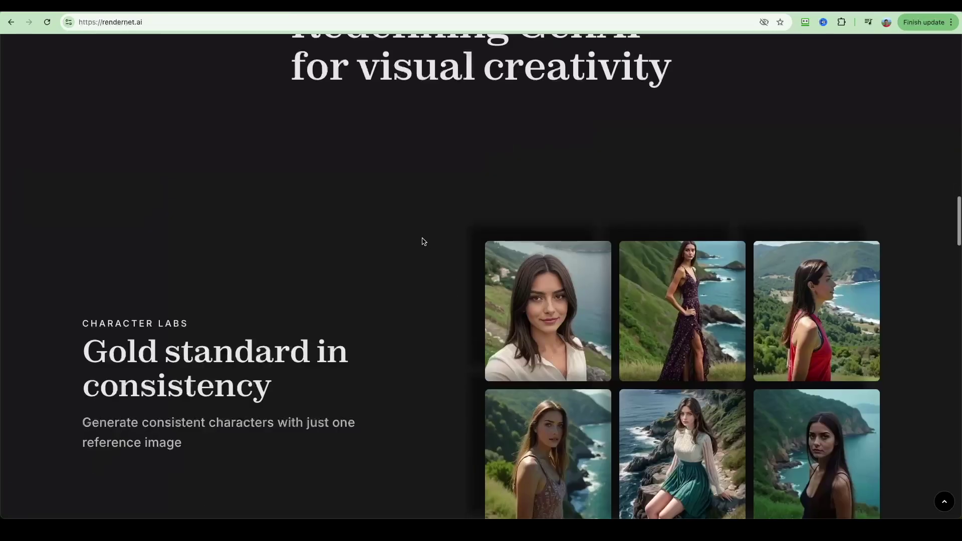
scroll(422, 241, "down", 5)
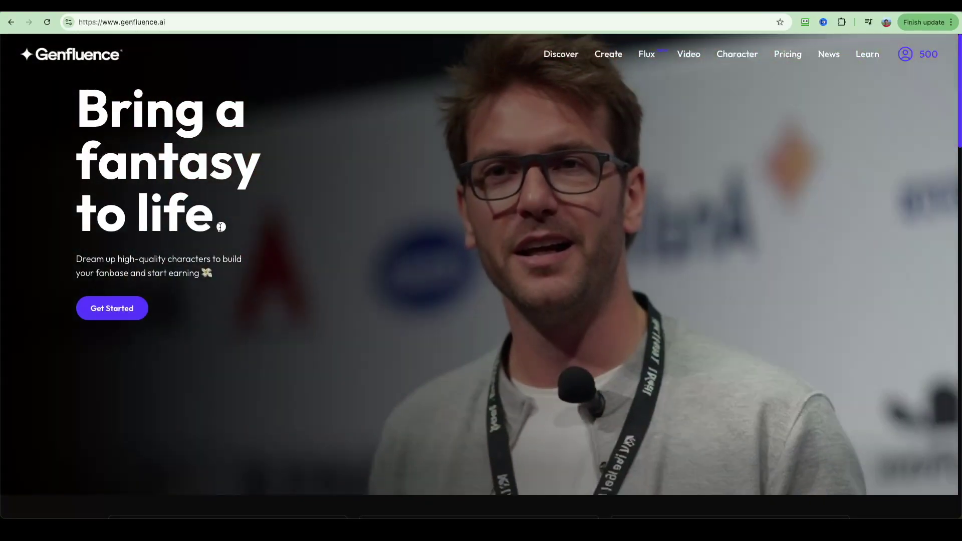
Scroll through Genfluence's Try it now character builder and Discover creations gallery
scroll(336, 194, "down", 15)
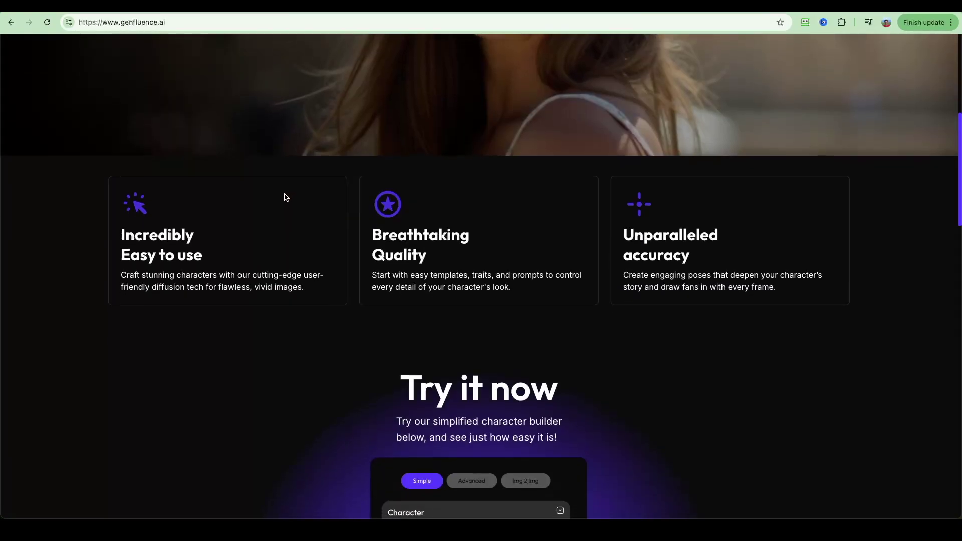
scroll(756, 270, "down", 10)
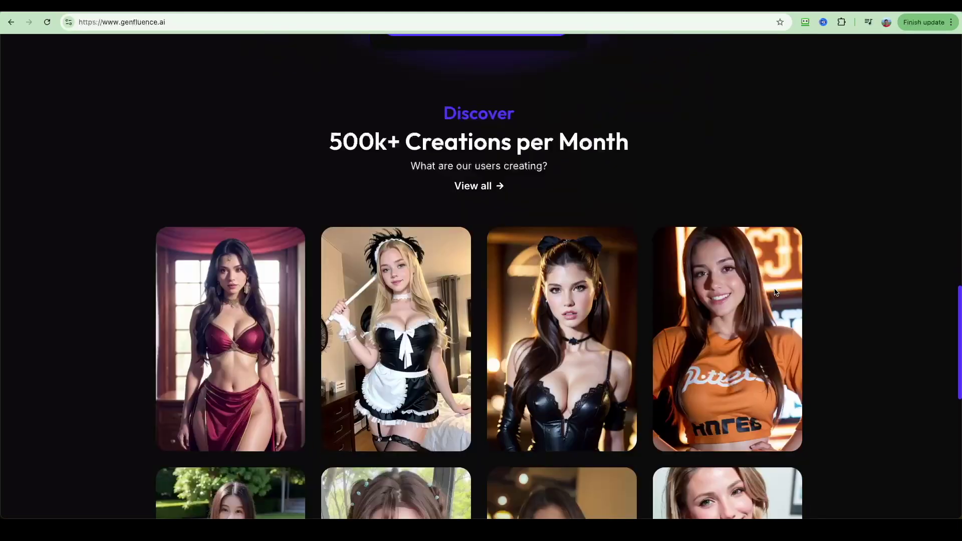
scroll(947, 341, "up", 20)
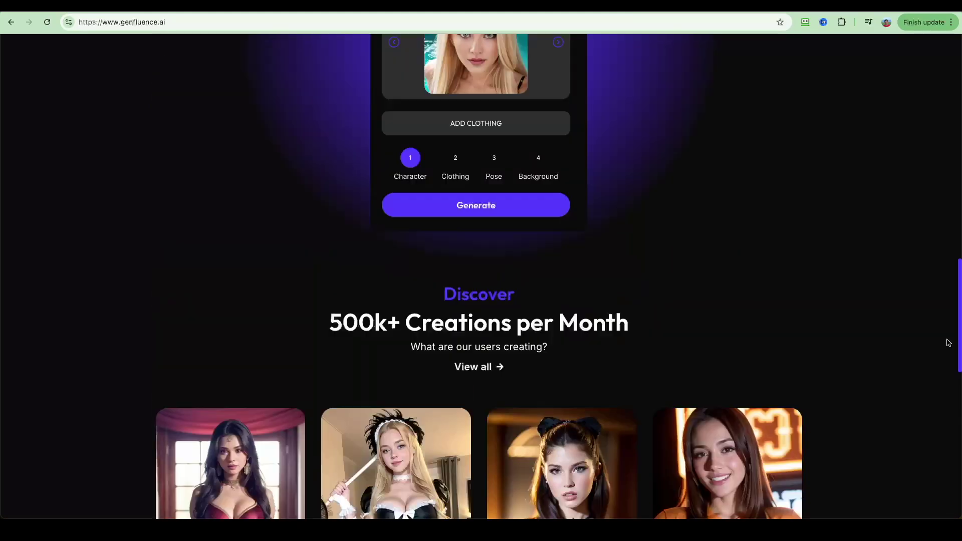
scroll(897, 283, "down", 15)
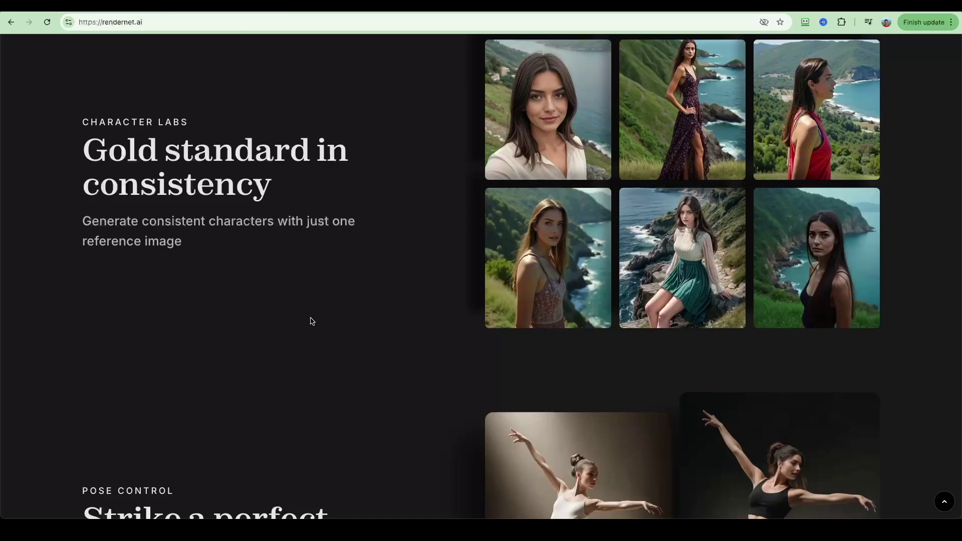
scroll(311, 321, "up", 20)
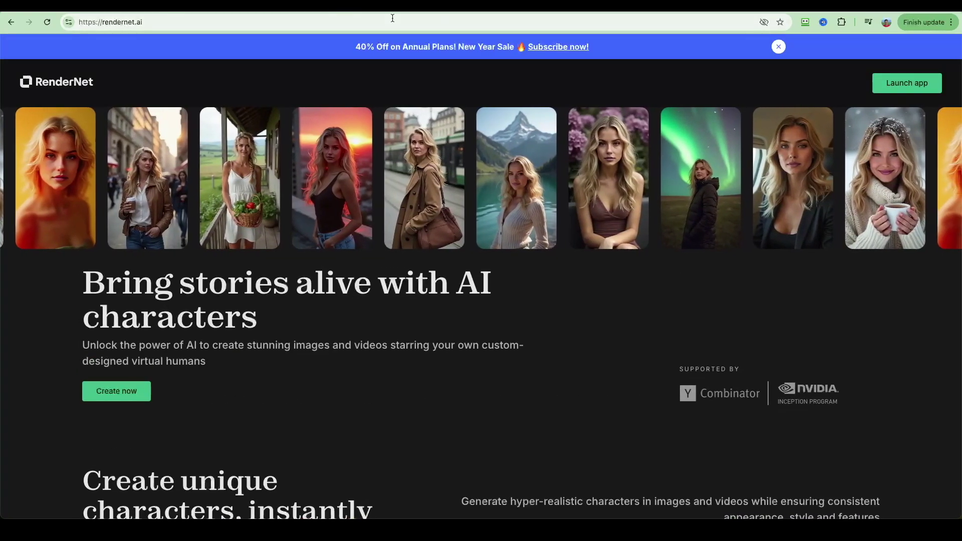
Launch the RenderNet app and choose Create new under Select a character
left_click(484, 157)
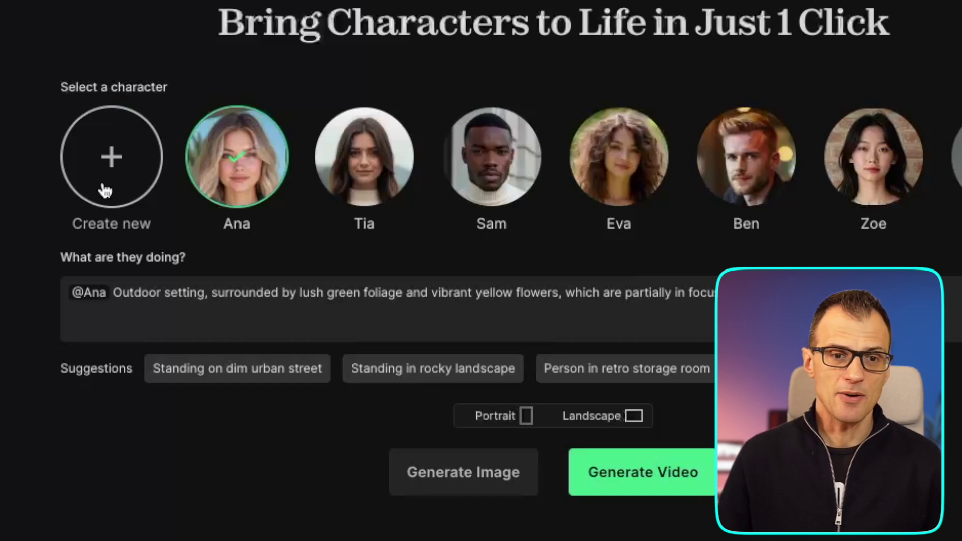
left_click(121, 159)
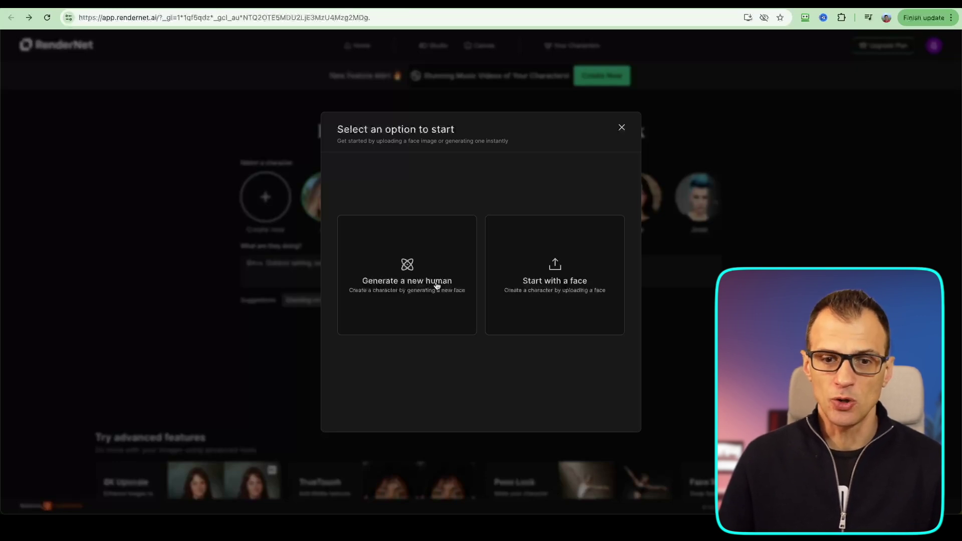
Choose Generate a new human and set gender to Woman and age to 30
left_click(410, 293)
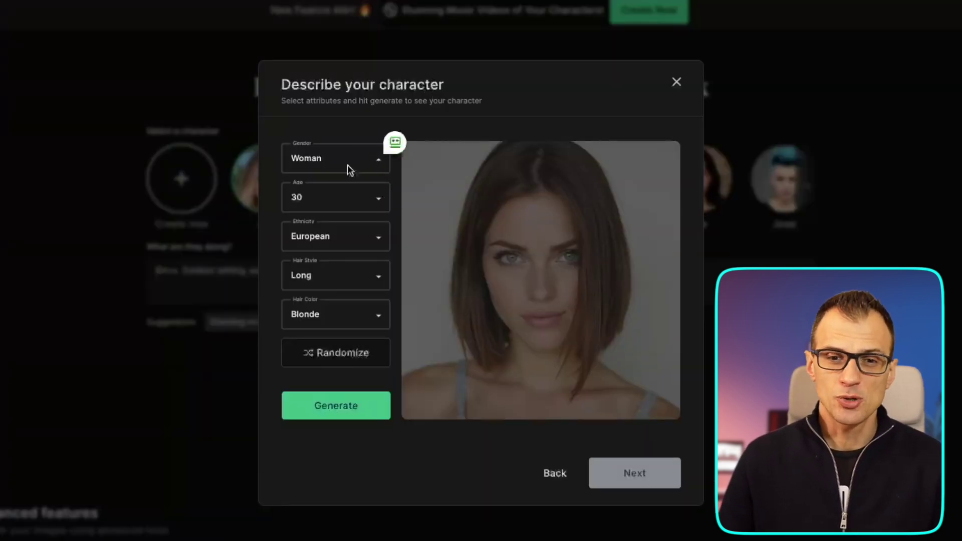
left_click(349, 168)
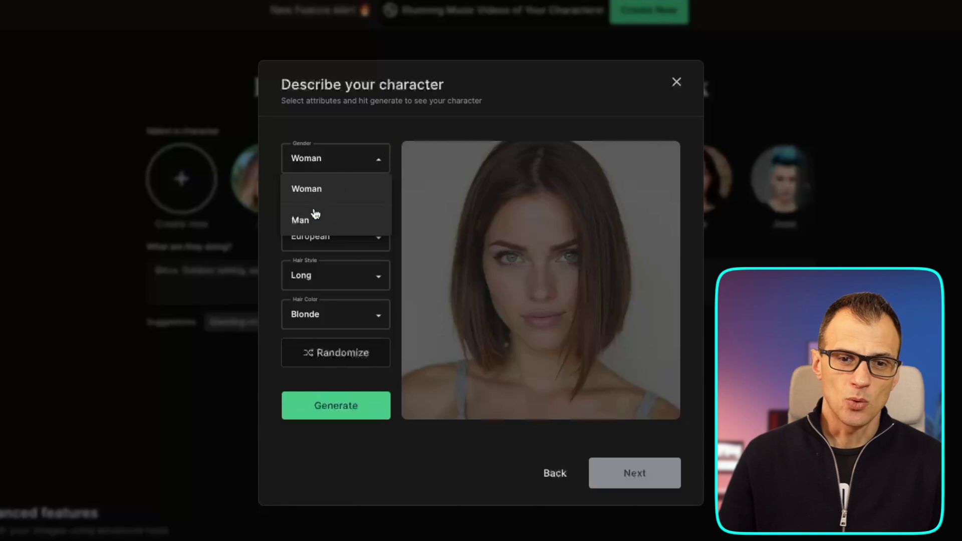
left_click(316, 180)
left_click(332, 161)
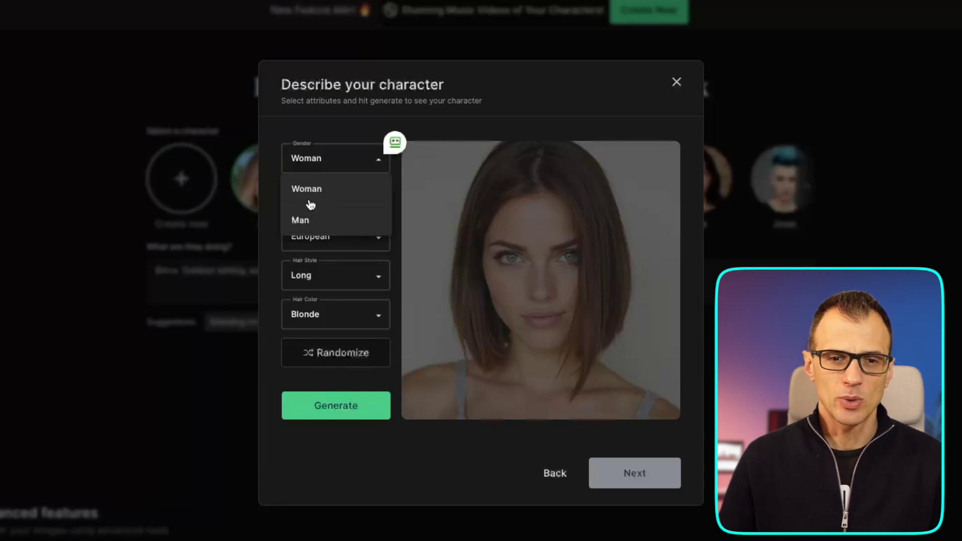
left_click(309, 200)
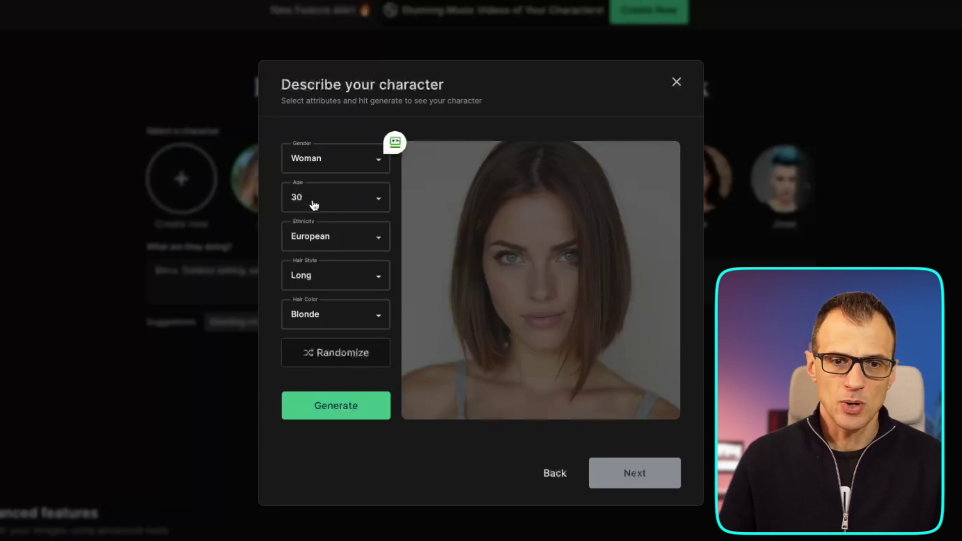
left_click(314, 204)
left_click(307, 290)
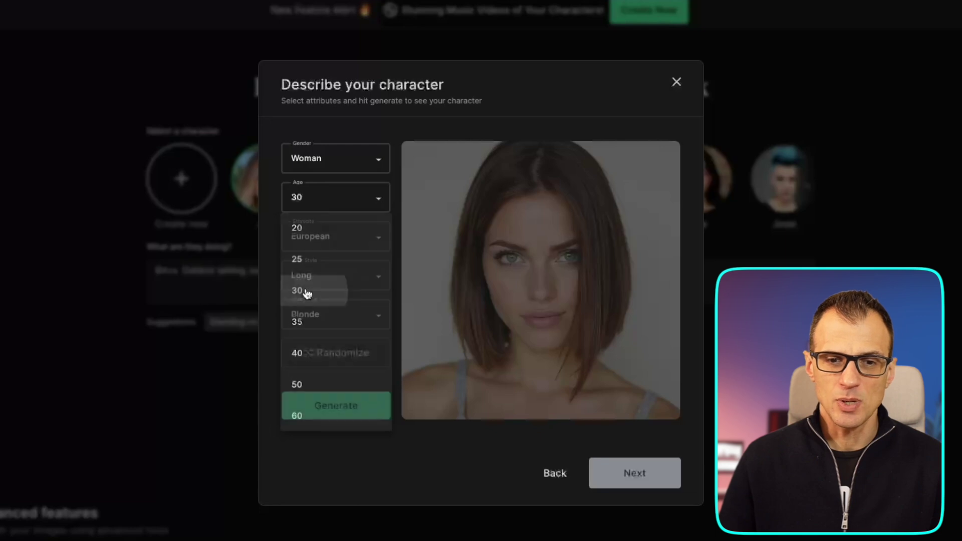
Set European ethnicity with long black hair and generate the portrait
left_click(323, 239)
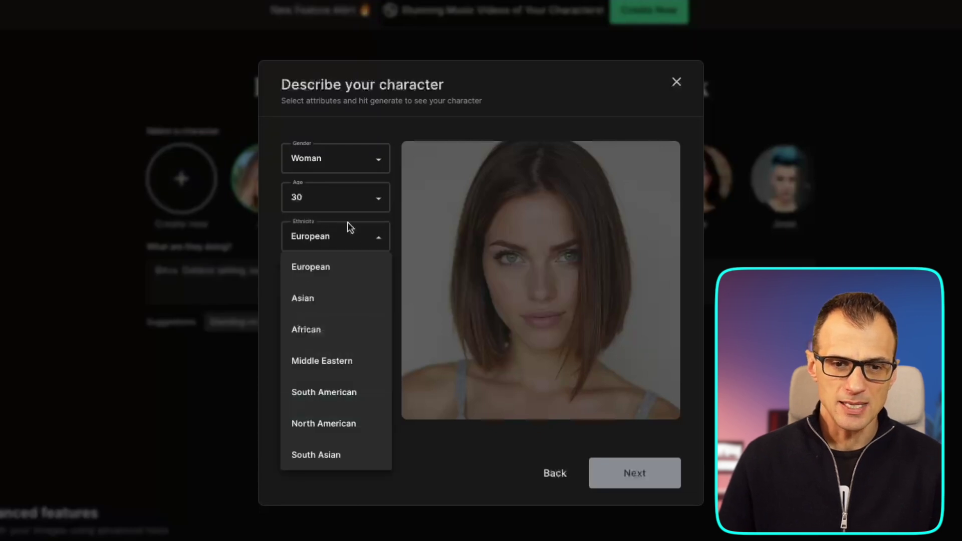
left_click(324, 242)
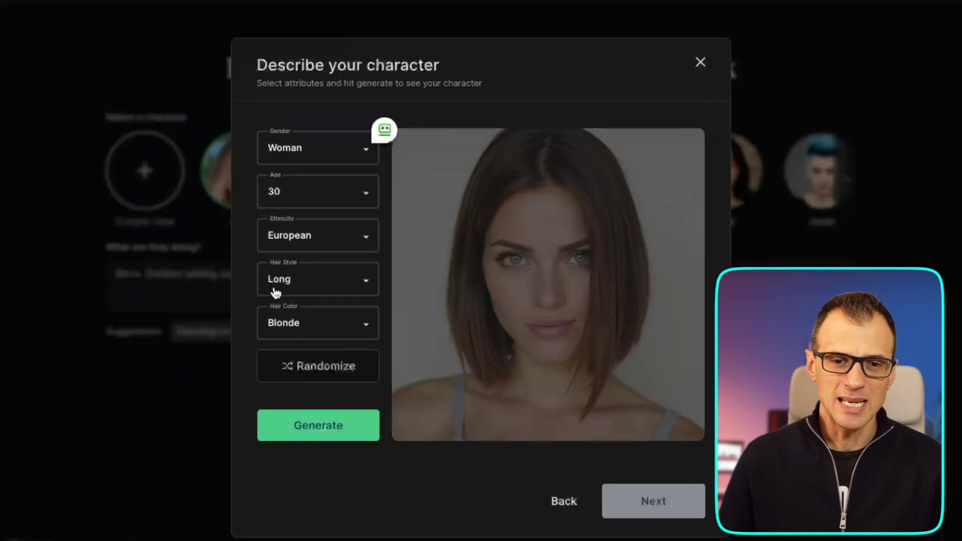
left_click(292, 276)
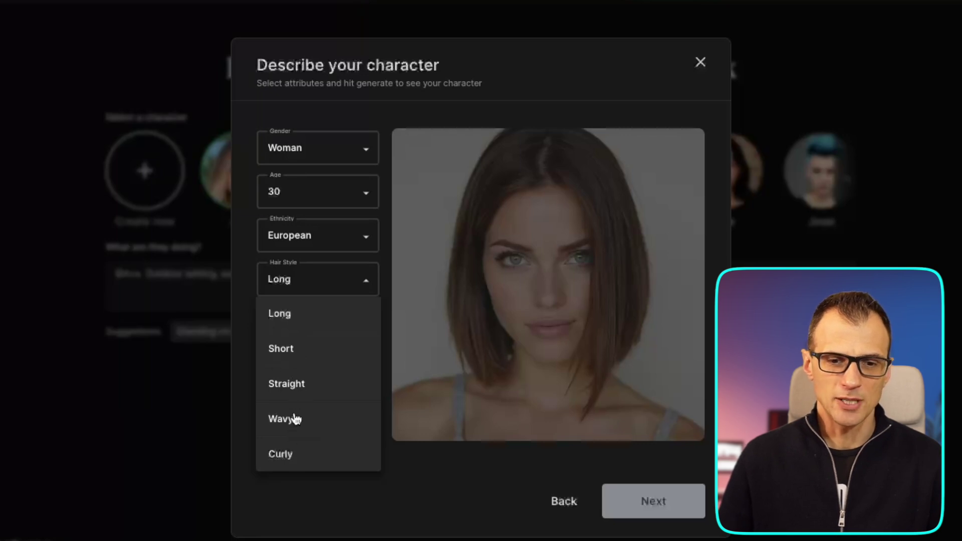
left_click(292, 313)
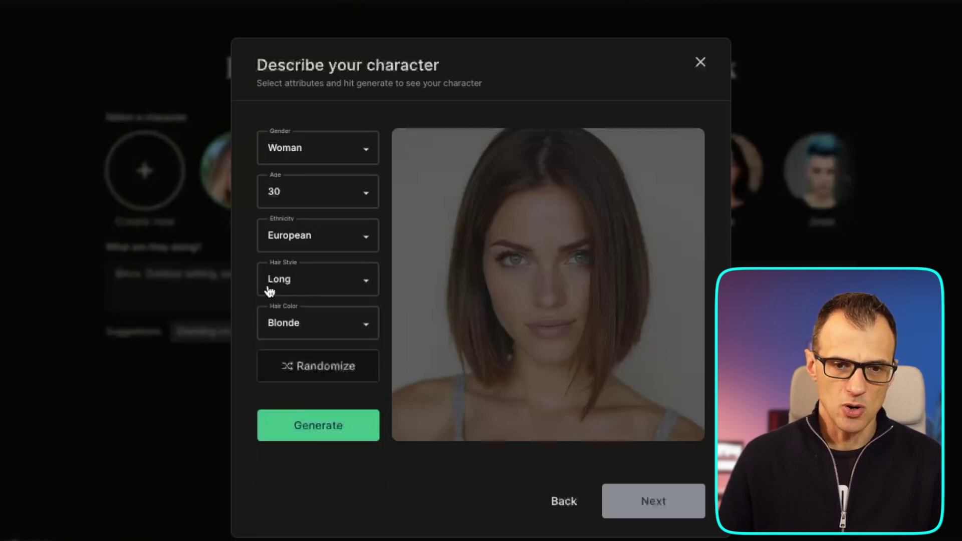
left_click(319, 326)
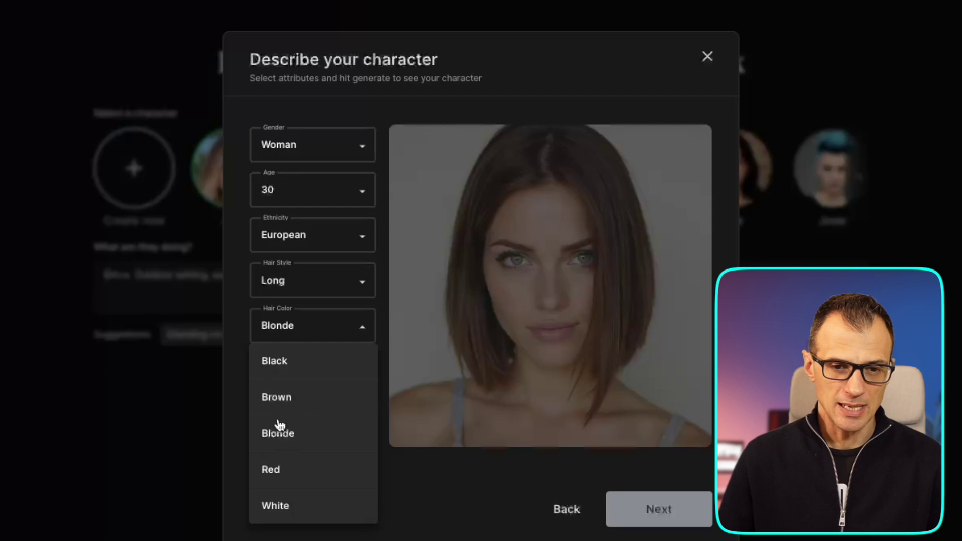
left_click(274, 361)
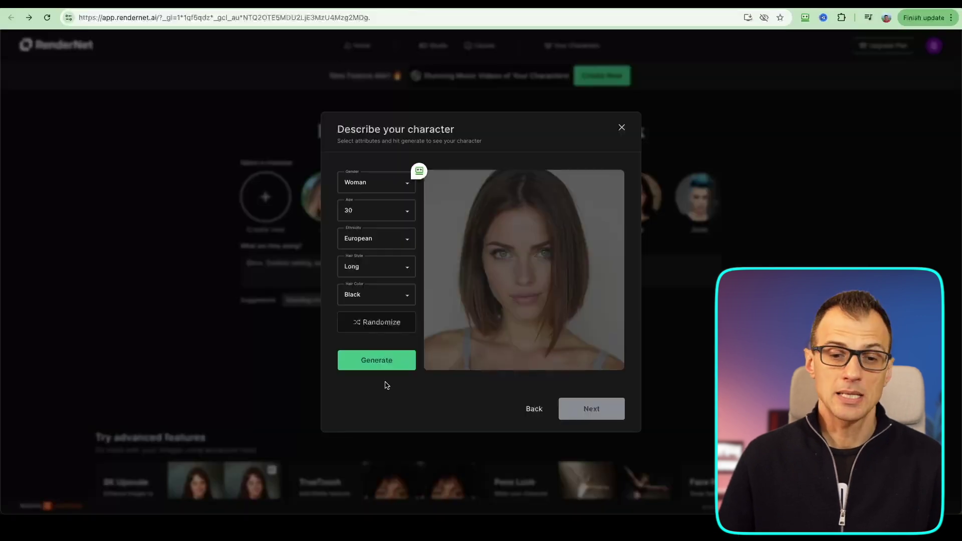
left_click(328, 439)
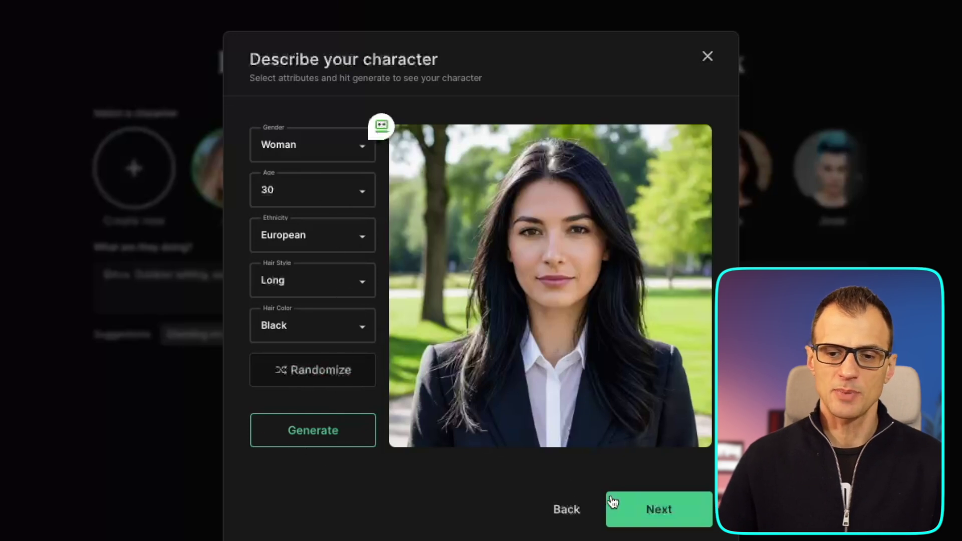
Name the new character Model1, save it, and start using it
left_click(642, 515)
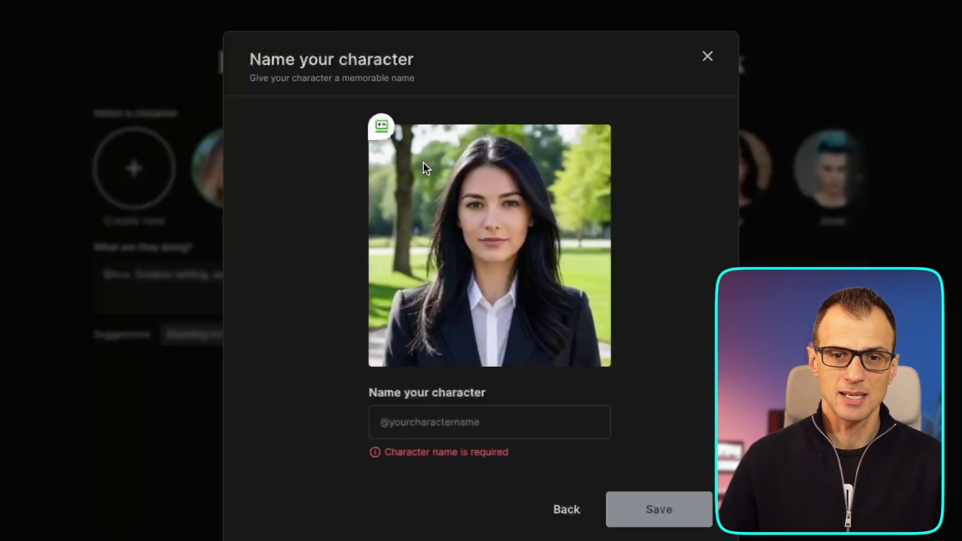
type("Model1")
left_click_drag(406, 421, 350, 424)
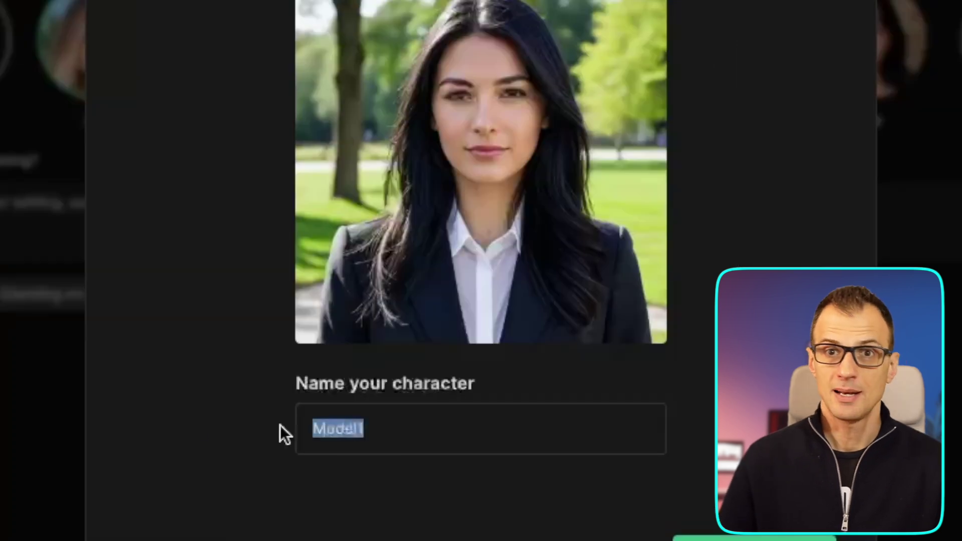
key("Return")
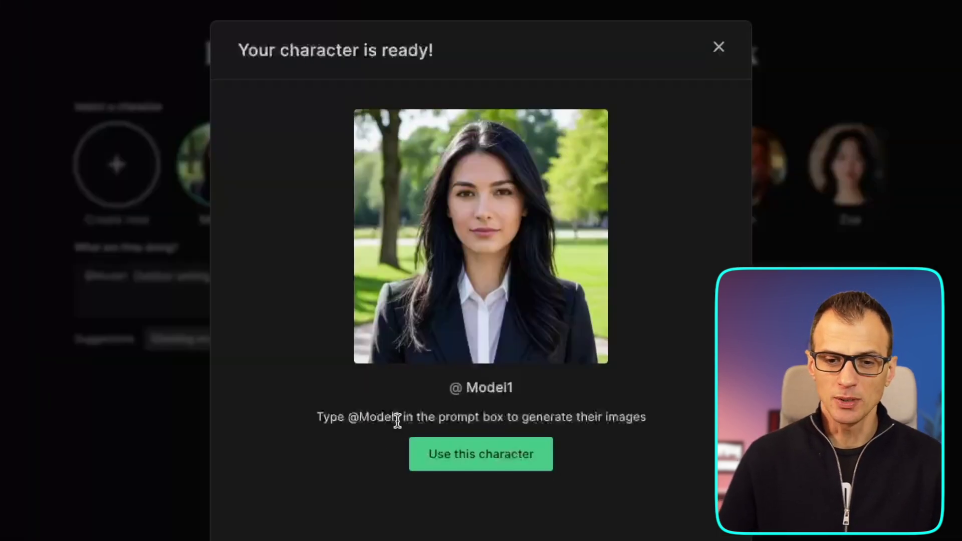
left_click_drag(401, 421, 350, 419)
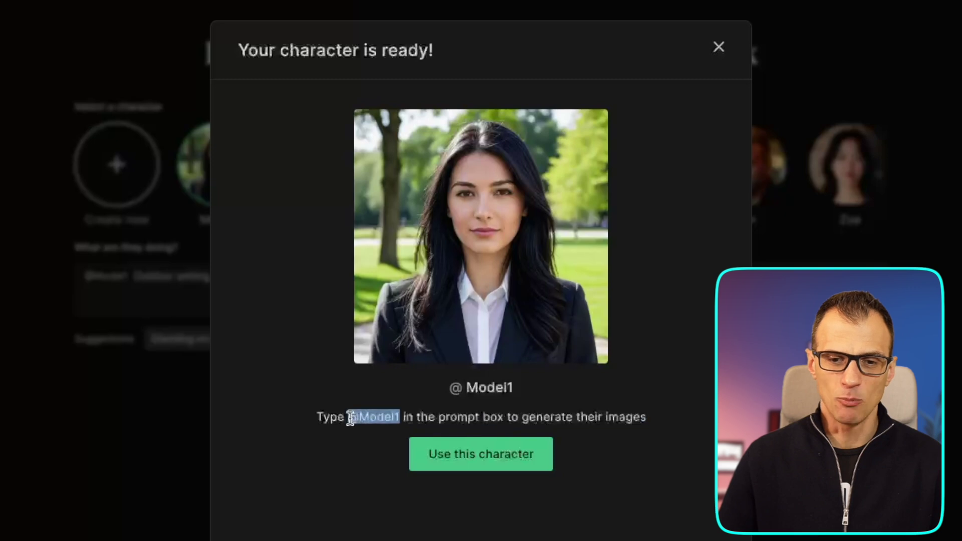
left_click(531, 421)
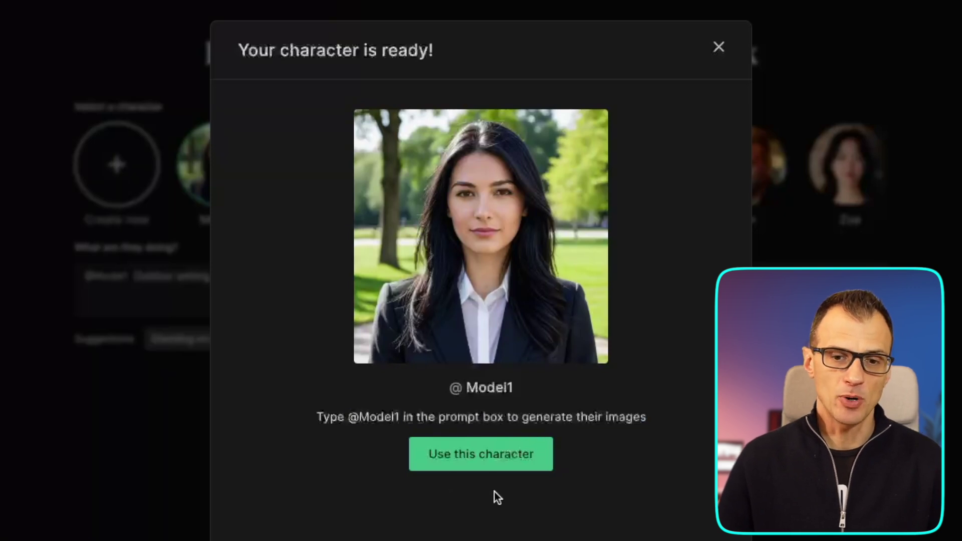
left_click(528, 454)
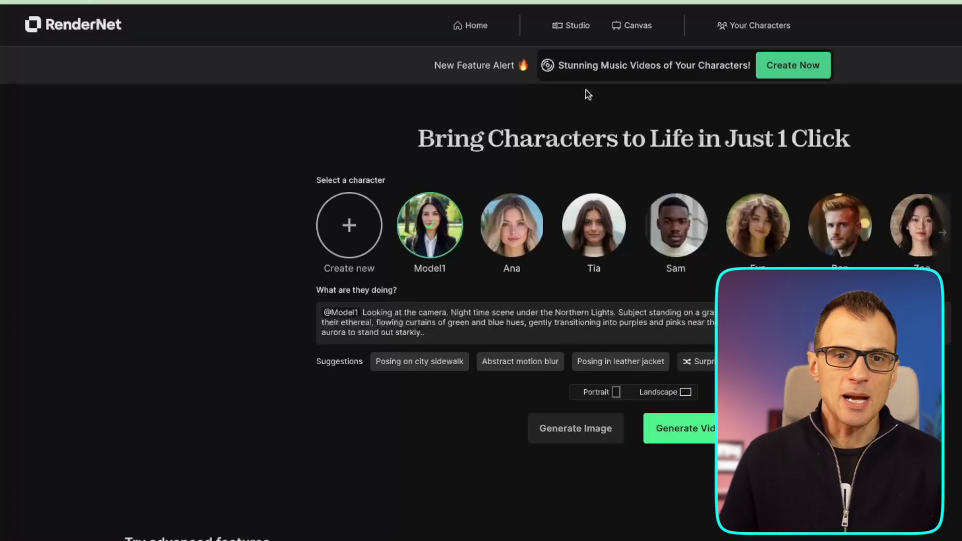
In Studio, select the Flux Photo model under Flux and keep the 4:5 aspect ratio
left_click(569, 26)
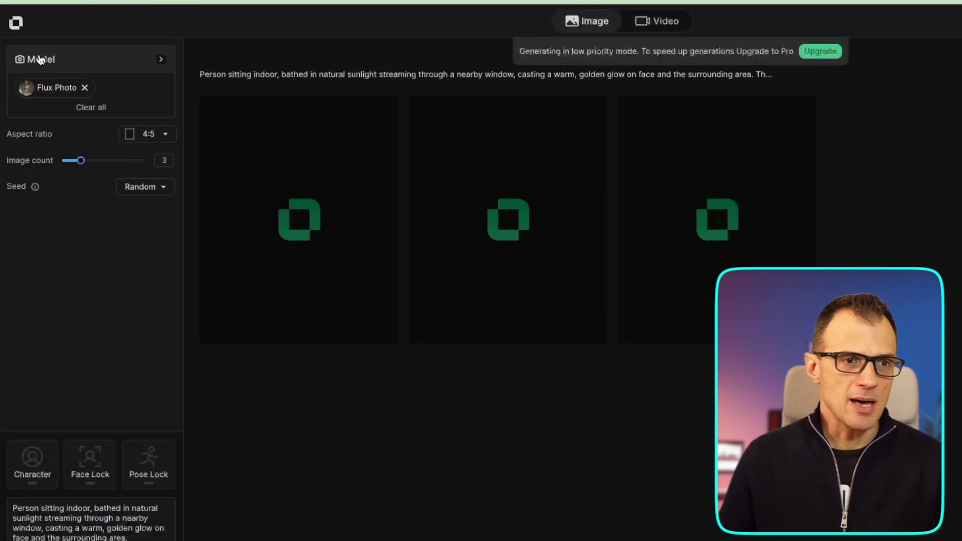
left_click(57, 61)
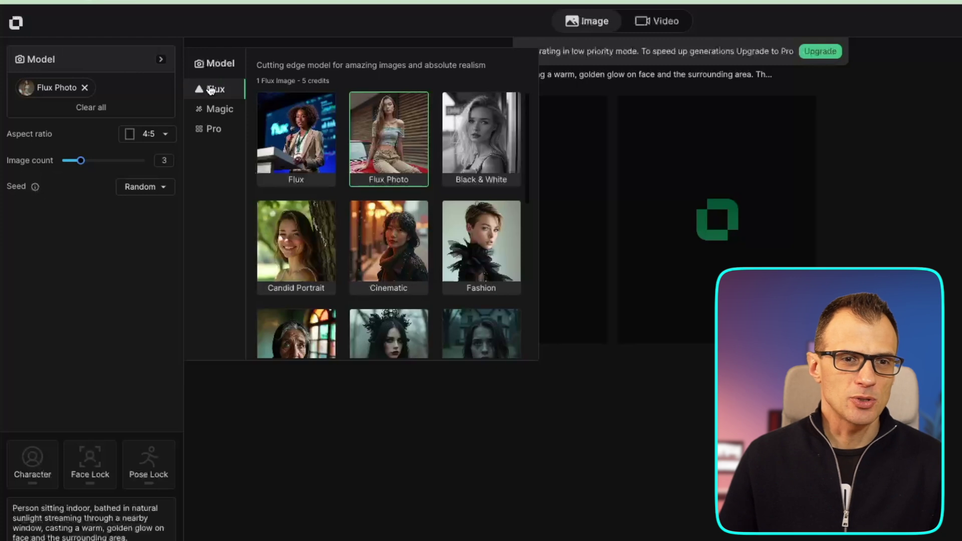
scroll(384, 256, "down", 1)
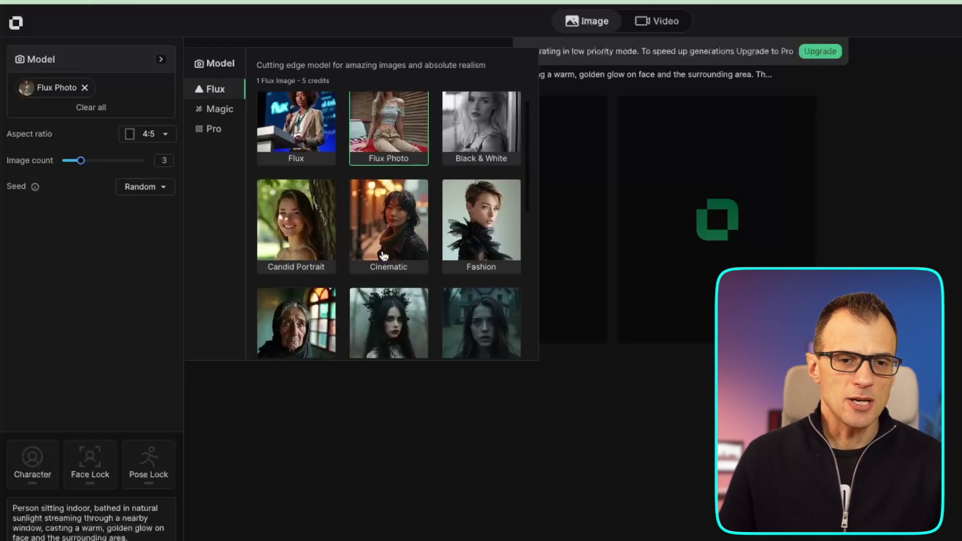
scroll(400, 245, "down", 8)
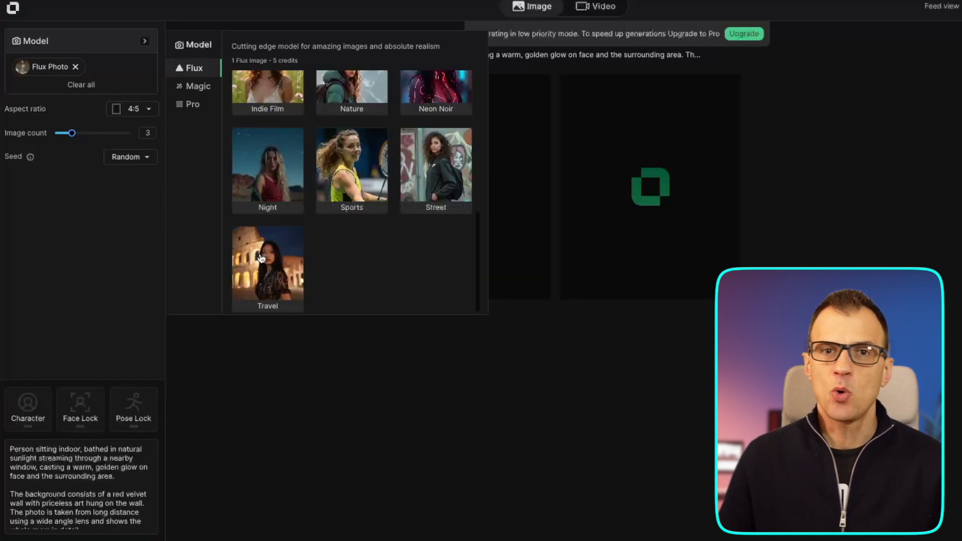
scroll(361, 249, "up", 8)
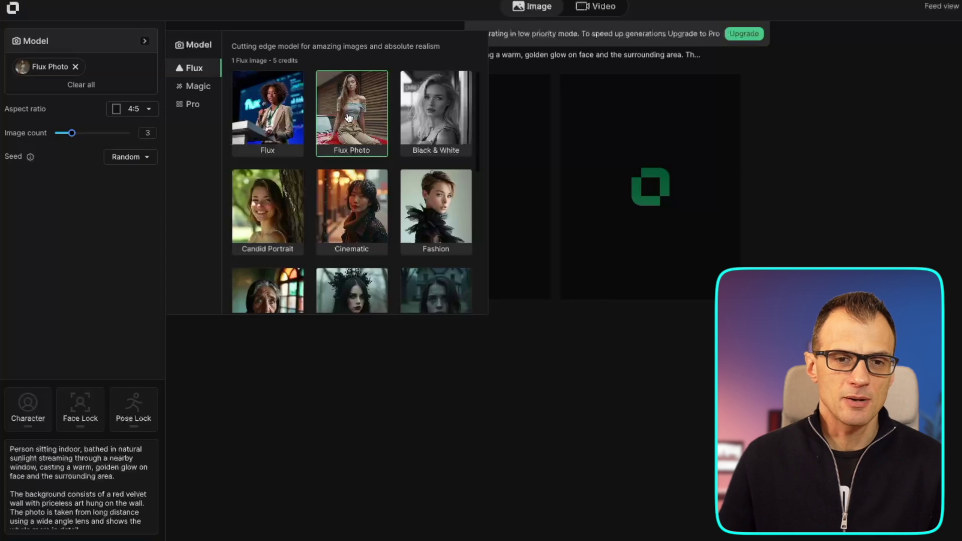
left_click(362, 113)
left_click(362, 113)
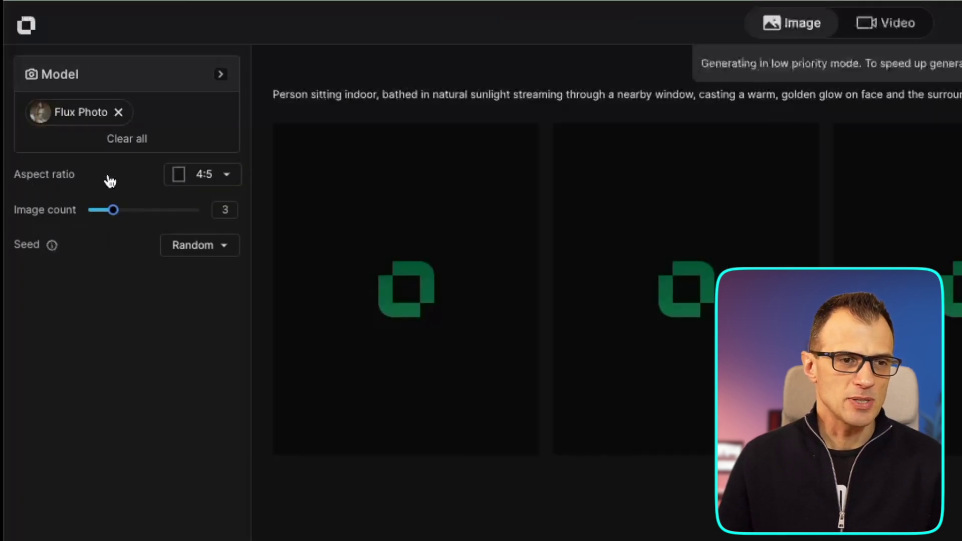
left_click(200, 174)
left_click(203, 249)
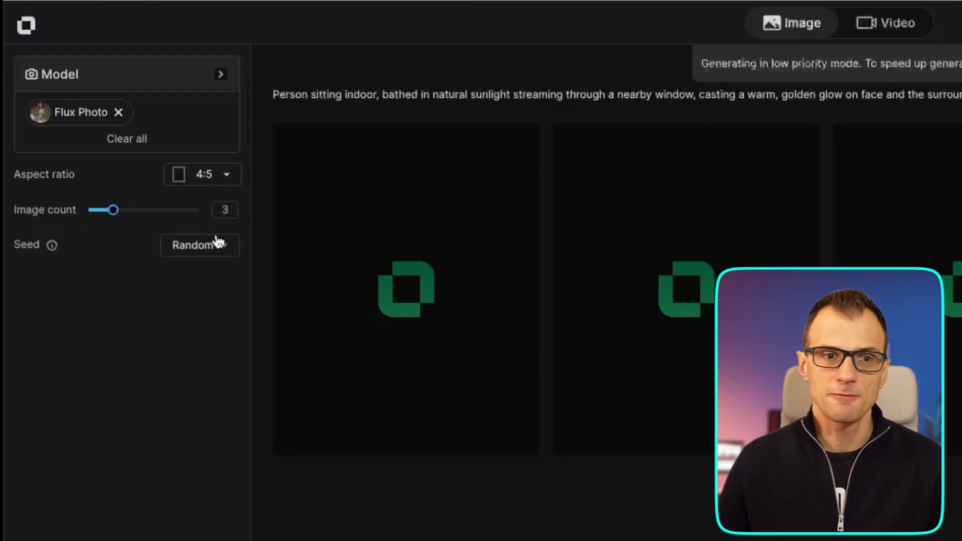
Keep the 4:5 aspect ratio and reduce the image count from 3 to 2
left_click(228, 175)
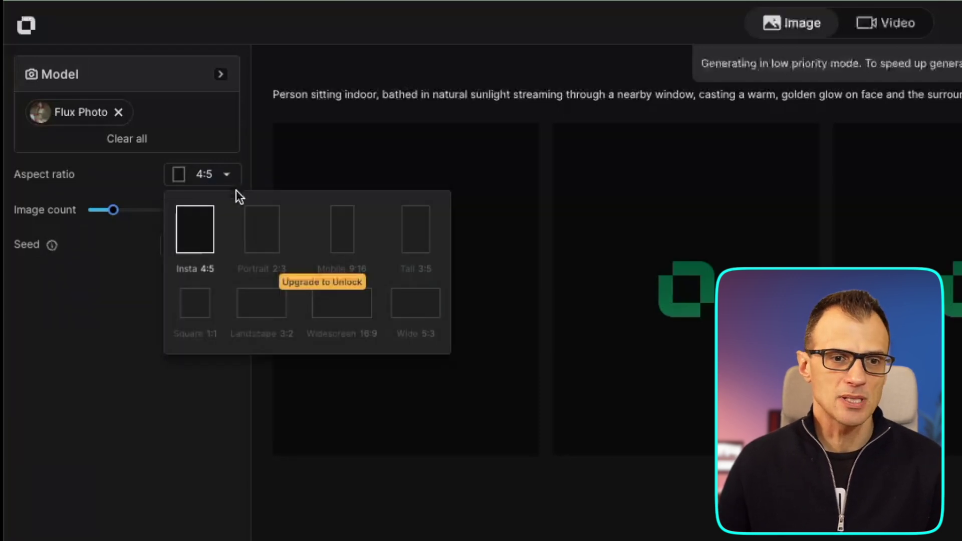
left_click(103, 429)
left_click_drag(110, 213, 104, 213)
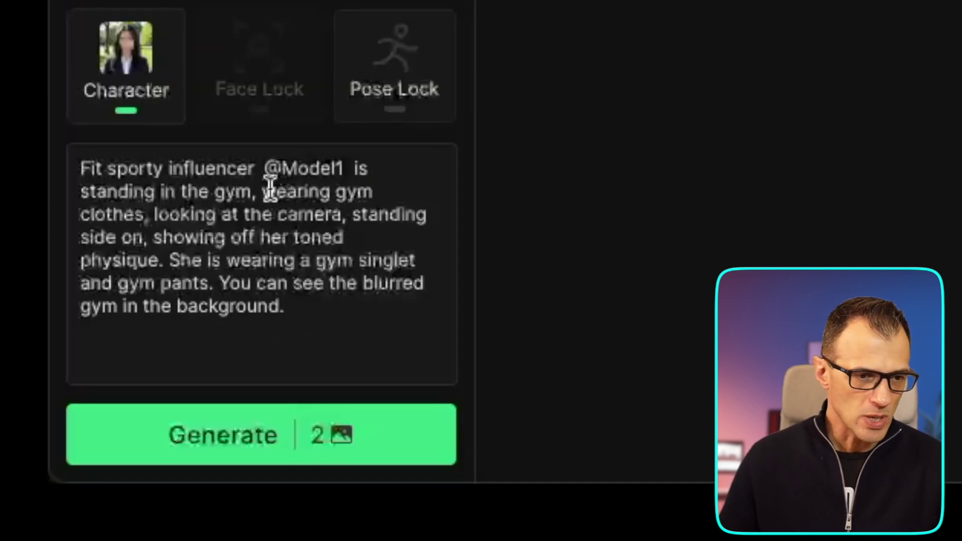
left_click(235, 191)
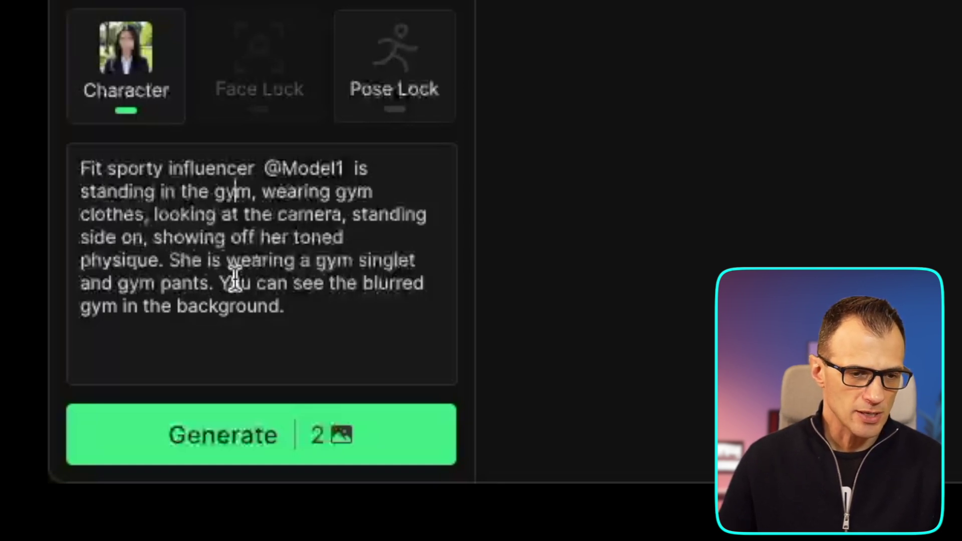
mouse_move(232, 286)
left_mouse_down()
mouse_move(303, 307)
mouse_move(232, 287)
left_mouse_up()
left_click(302, 307)
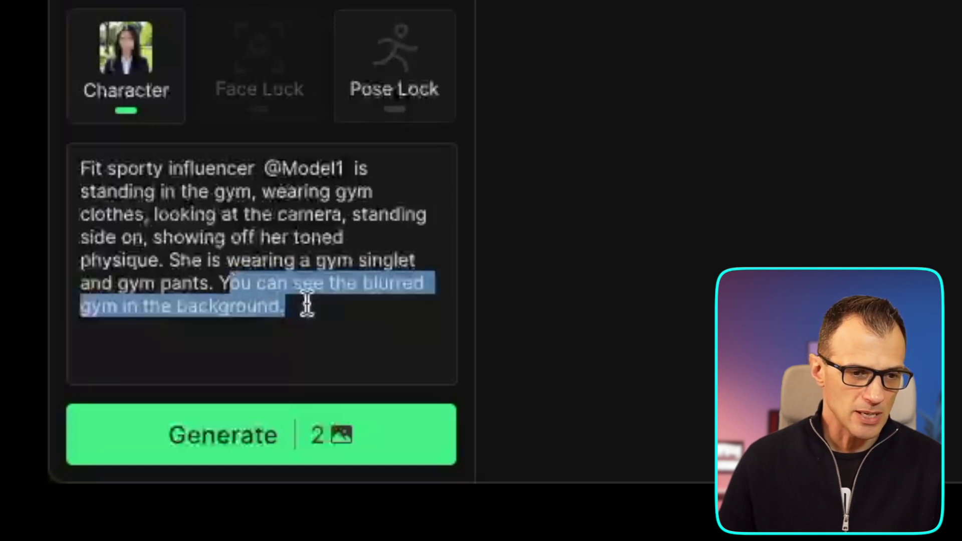
left_click(315, 337)
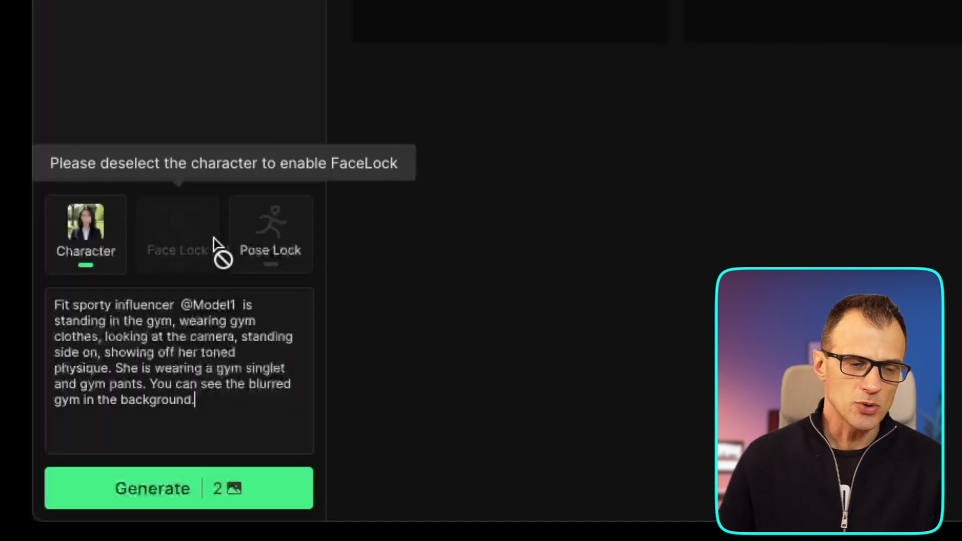
Browse the Pose Lock templates and apply the black-dress pose to the Model1 gym generation
left_click(284, 262)
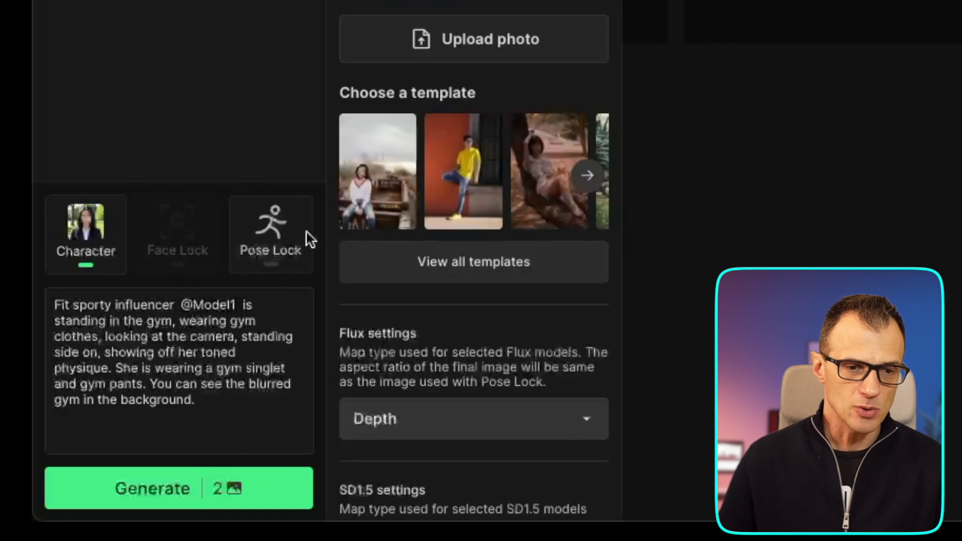
left_click(594, 183)
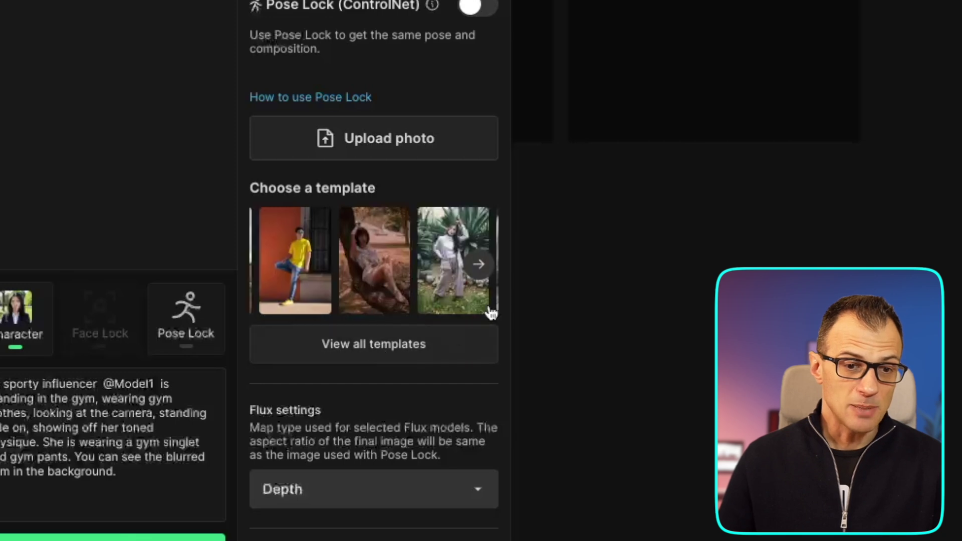
left_click(480, 265)
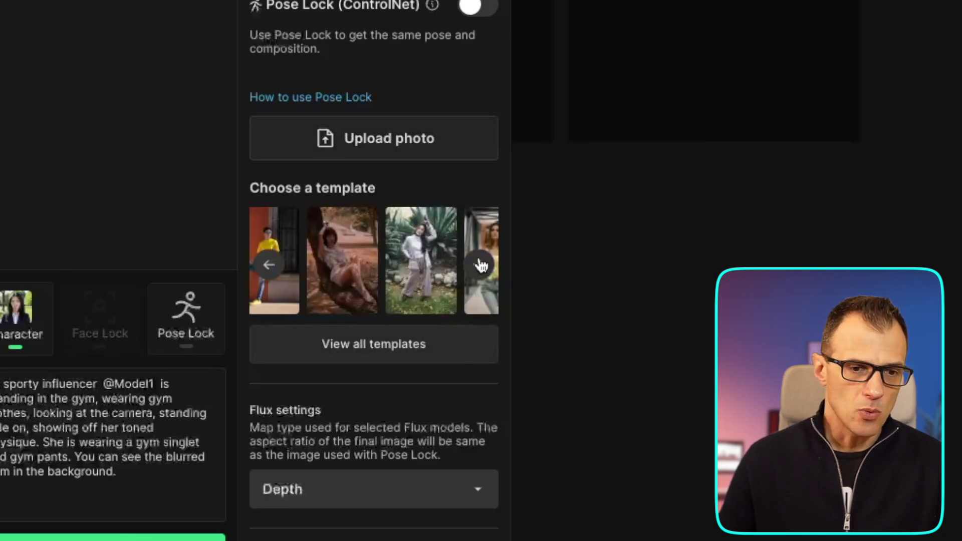
left_click(480, 265)
left_click(480, 266)
left_click(480, 268)
left_click(481, 271)
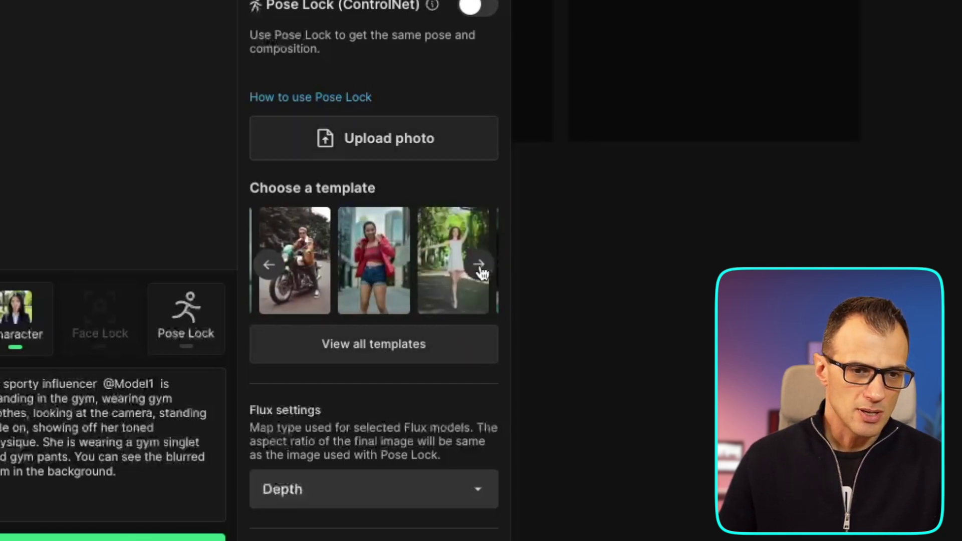
left_click(480, 272)
left_click(480, 271)
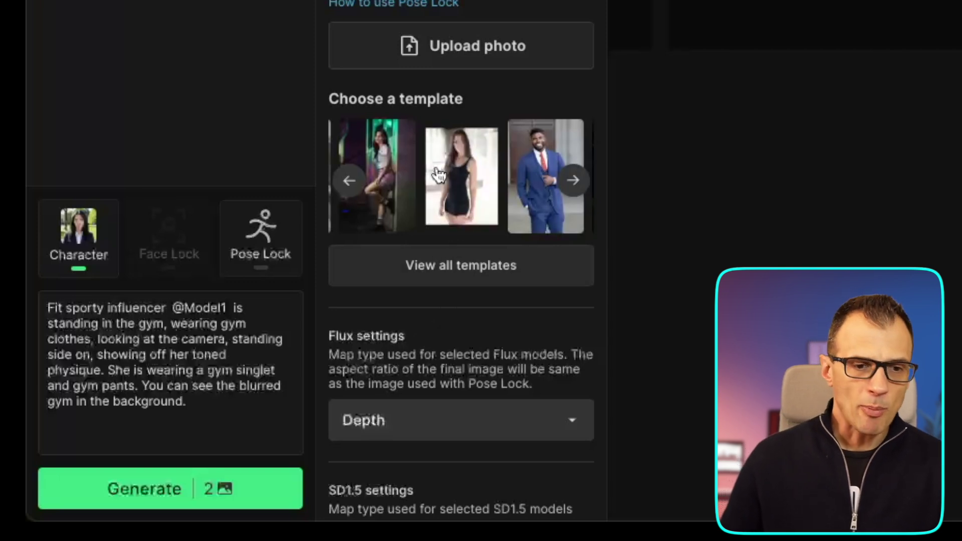
left_click(464, 172)
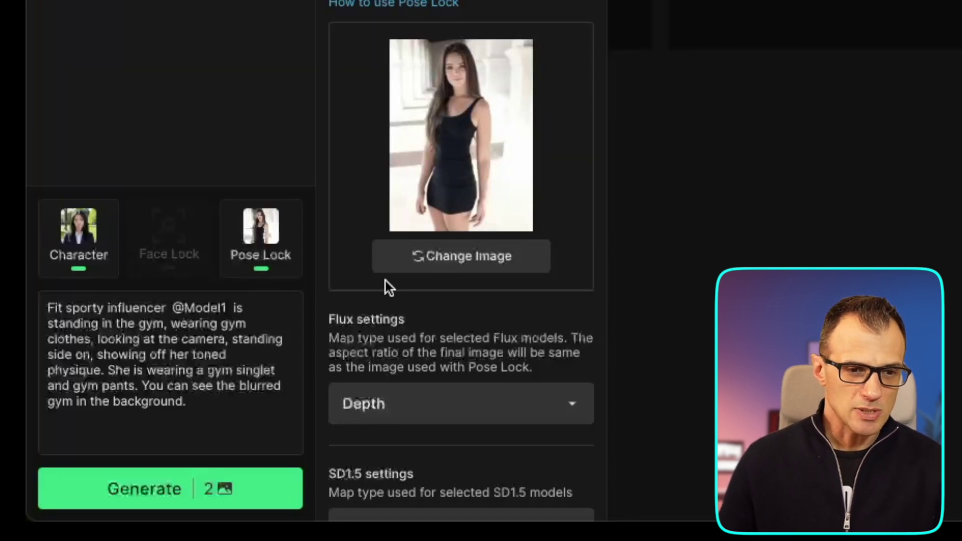
scroll(373, 155, "down", 3)
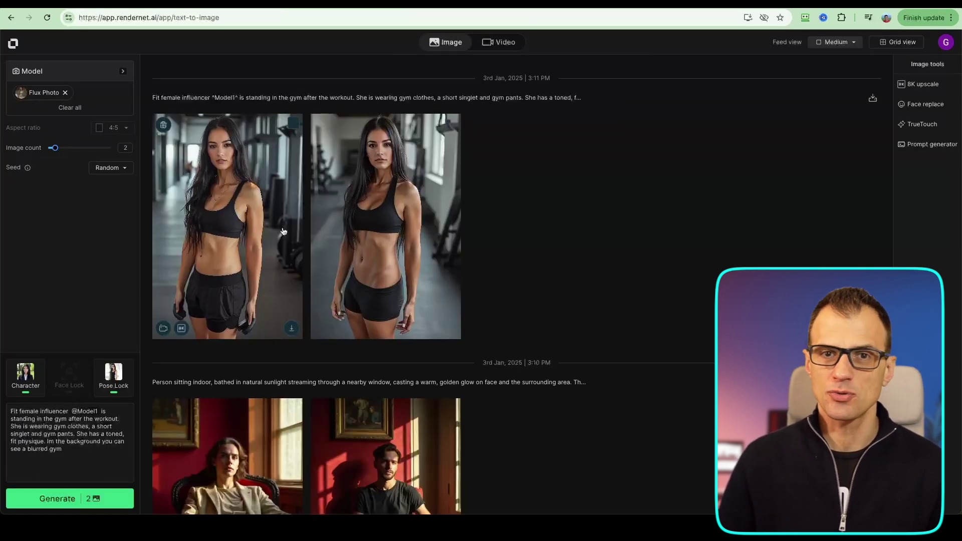
Use the second gym image's face as the Face Lock reference
left_click(422, 188)
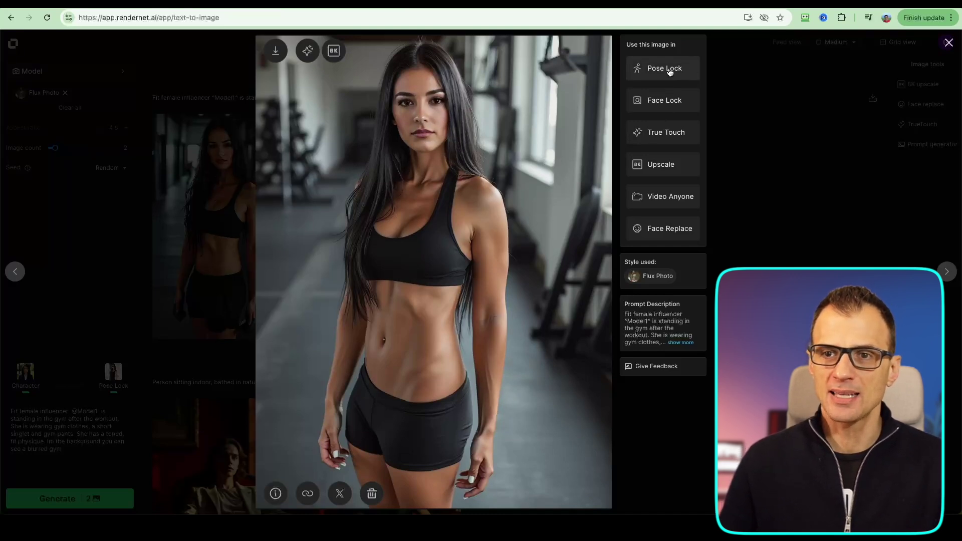
left_click(647, 73)
left_click(415, 171)
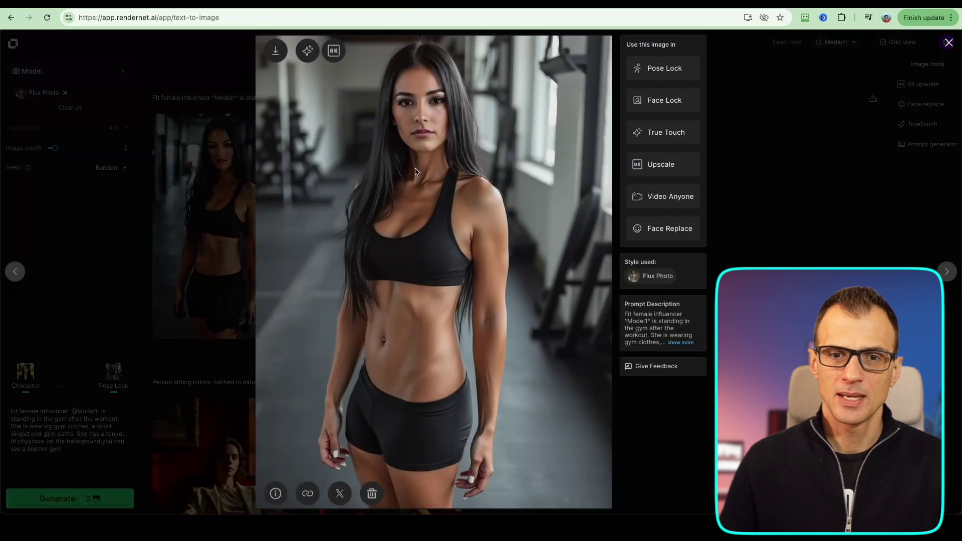
left_click(655, 102)
left_click(391, 226)
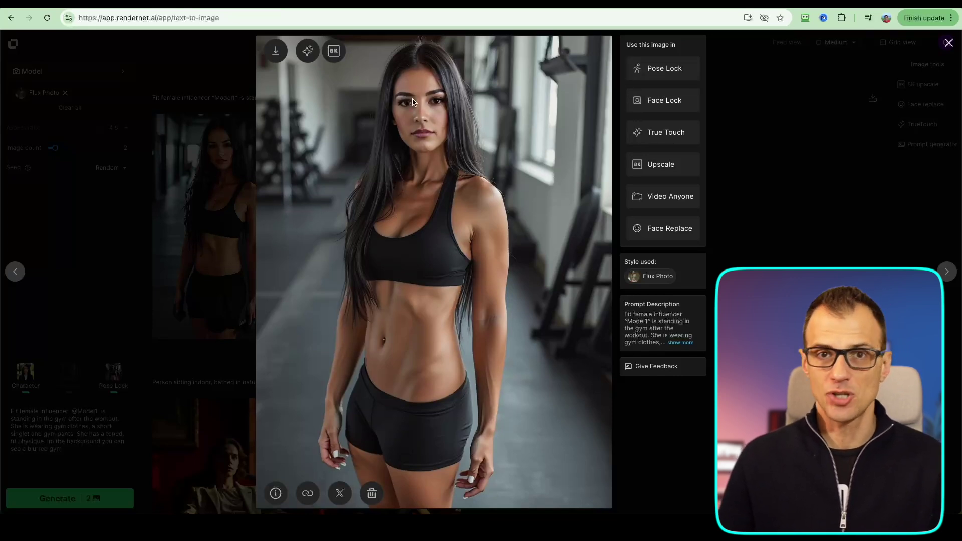
key("Escape")
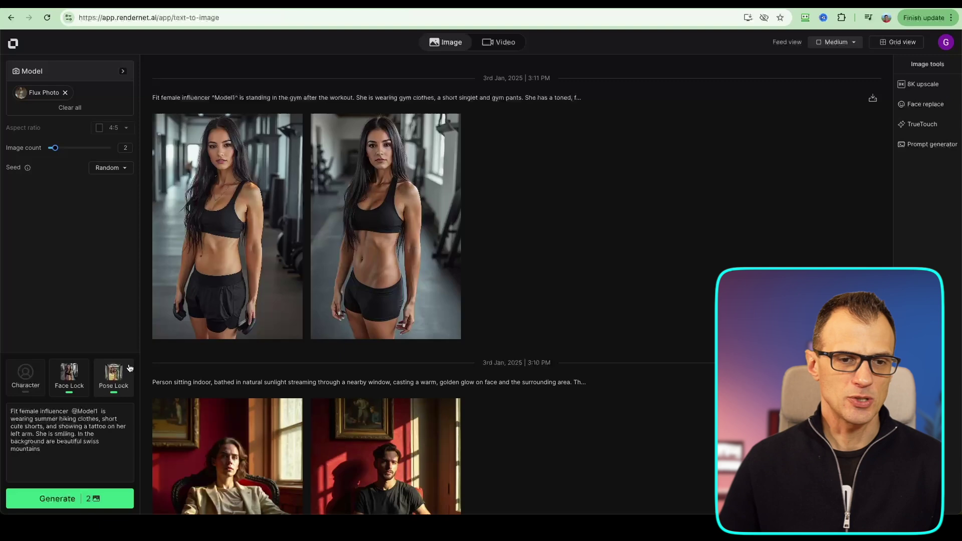
Generate three hiking images of Model1 with the locked pose
left_click(390, 189)
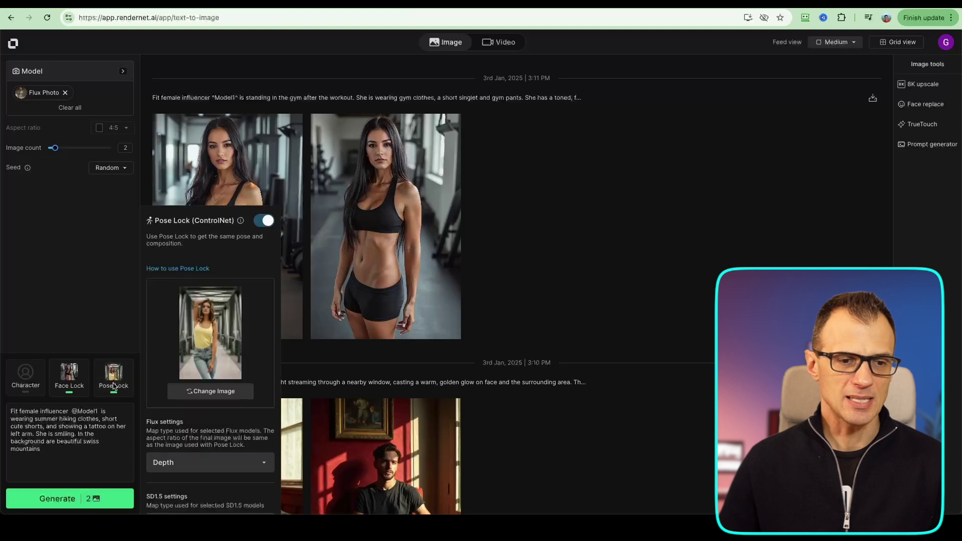
left_click(62, 148)
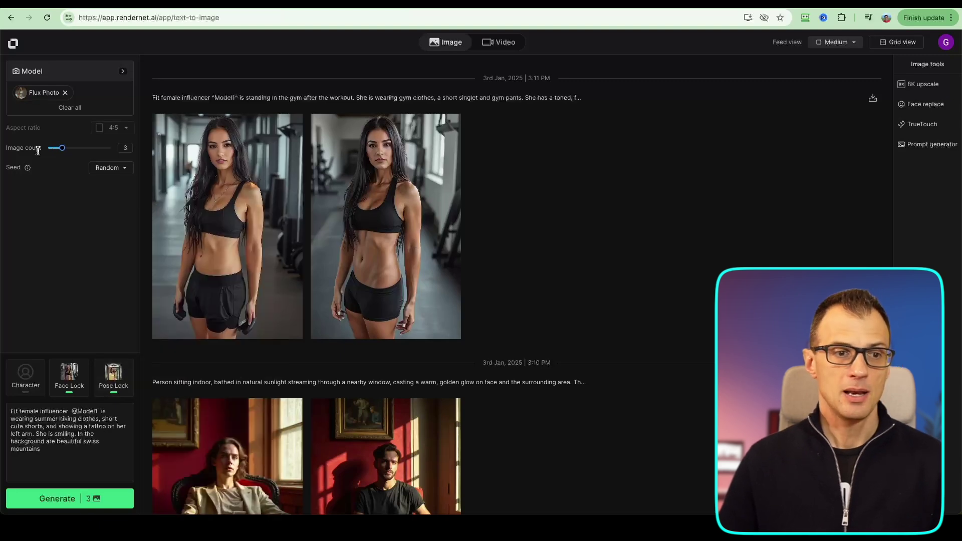
left_click(73, 499)
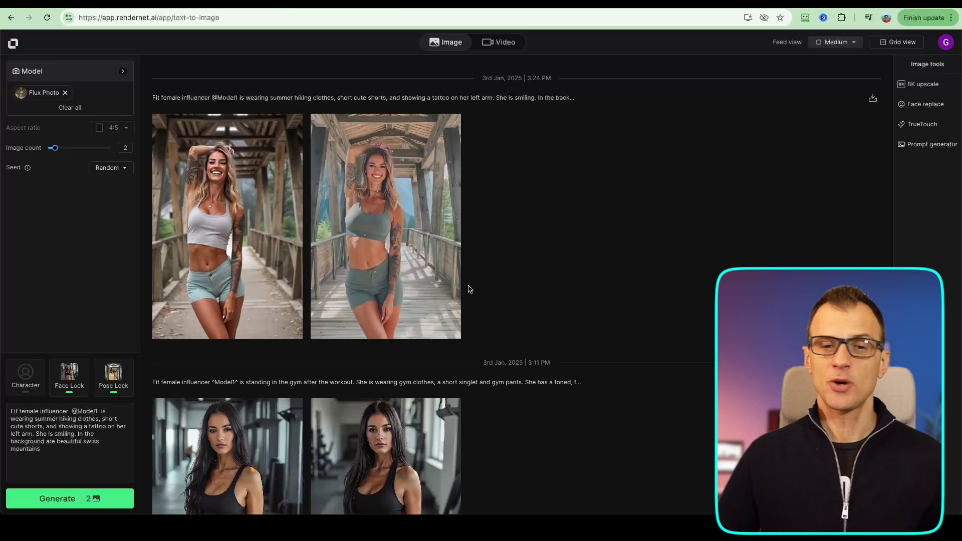
Review the hiking results and enlarge the second wooden-bridge image
left_click(218, 203)
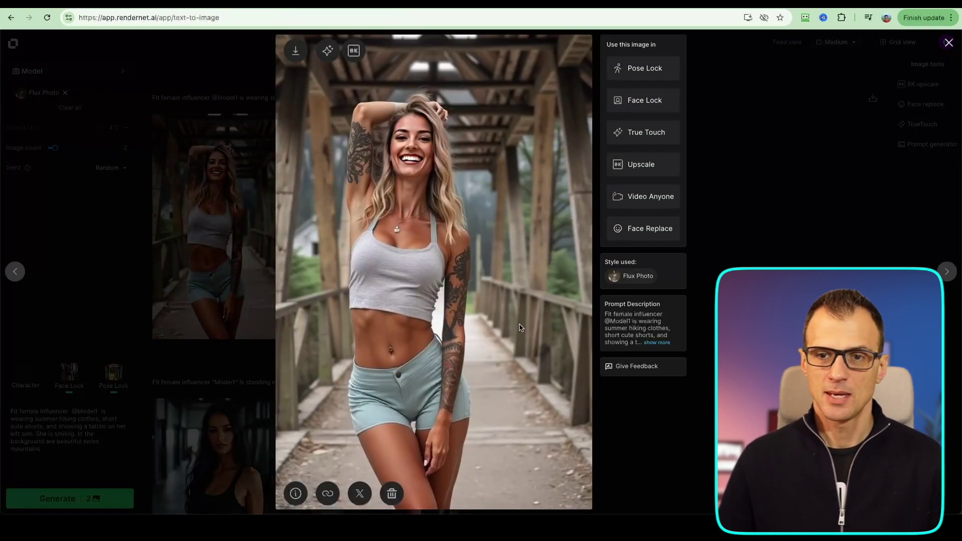
key("Escape")
left_click(375, 227)
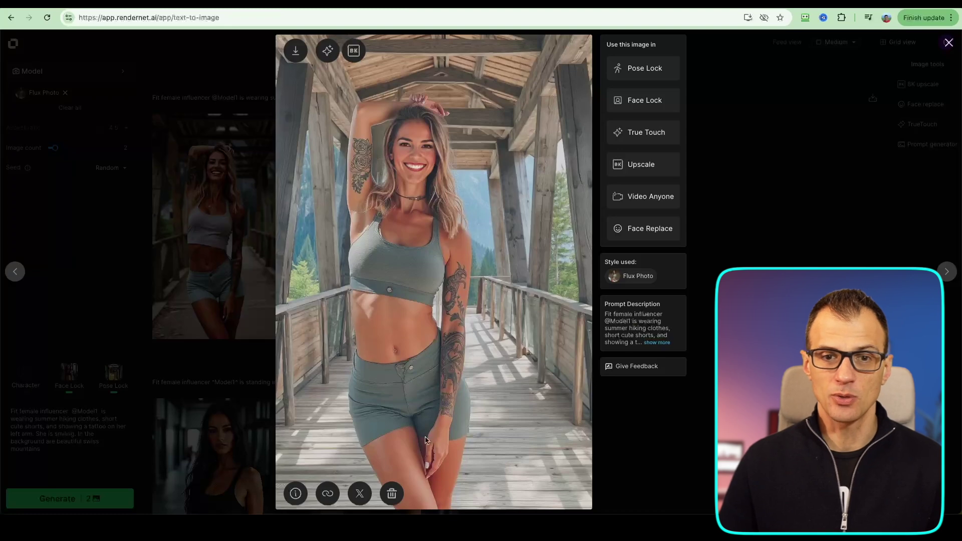
key("Right")
key("Escape")
left_click(376, 135)
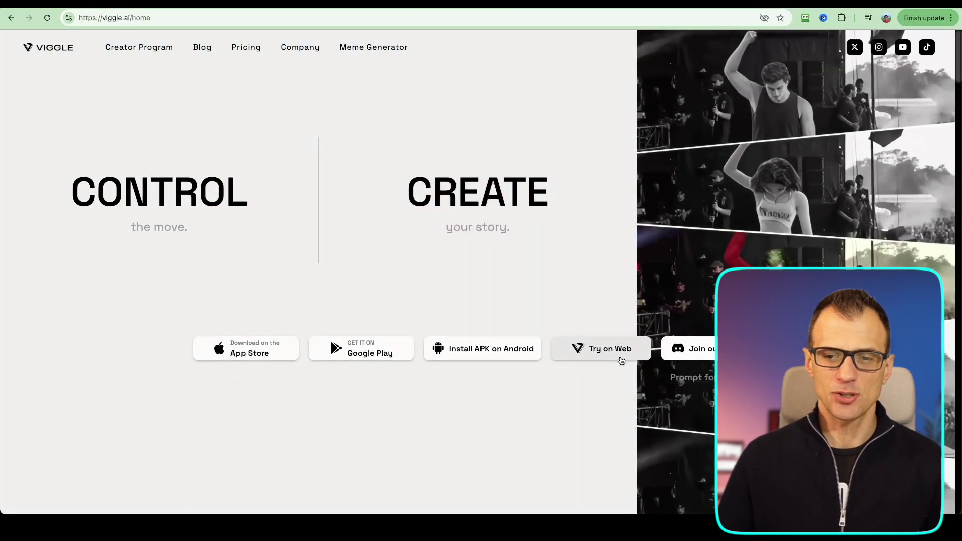
Open Viggle's web Mix workspace from the 'Try on Web' button
left_click(621, 360)
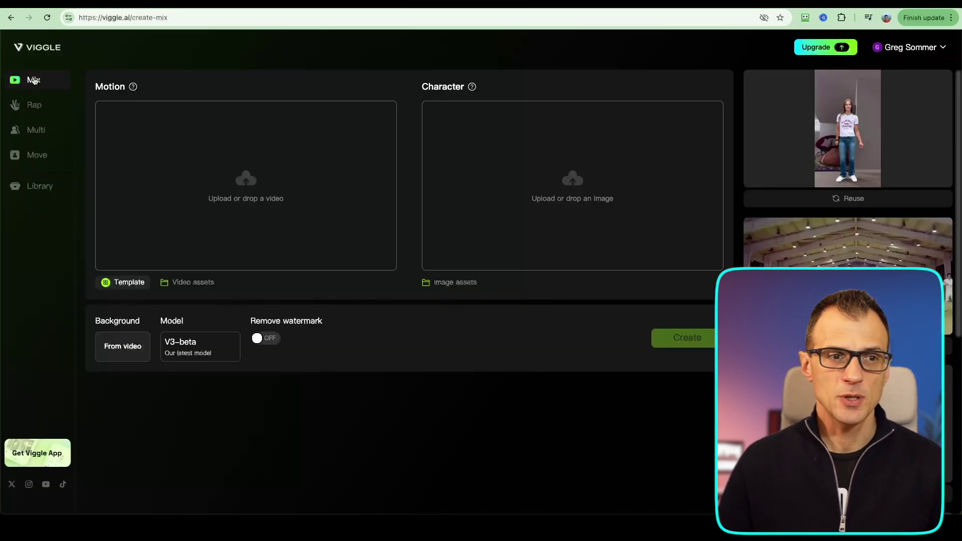
Pick the 'uchiyamasan dance' template as the motion for the influencer
left_click(117, 288)
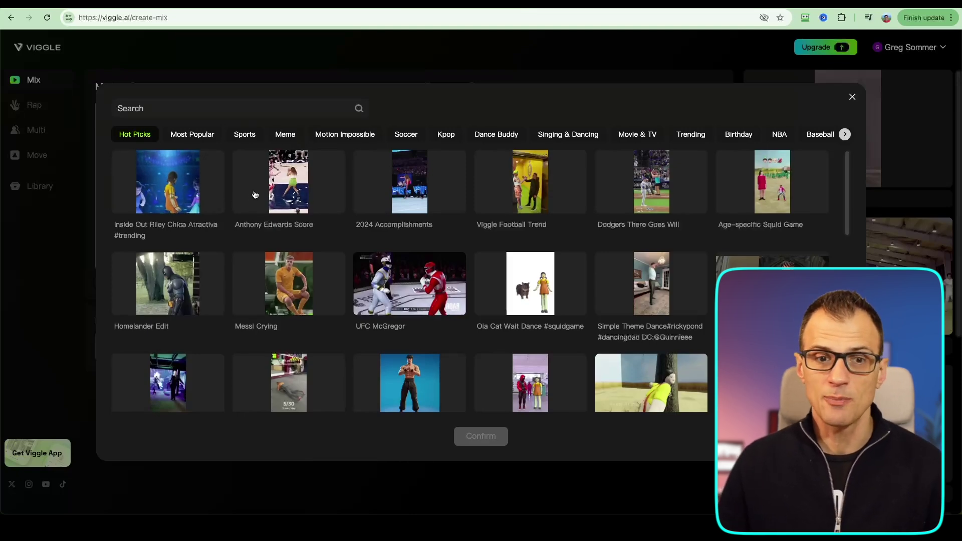
scroll(466, 271, "down", 6)
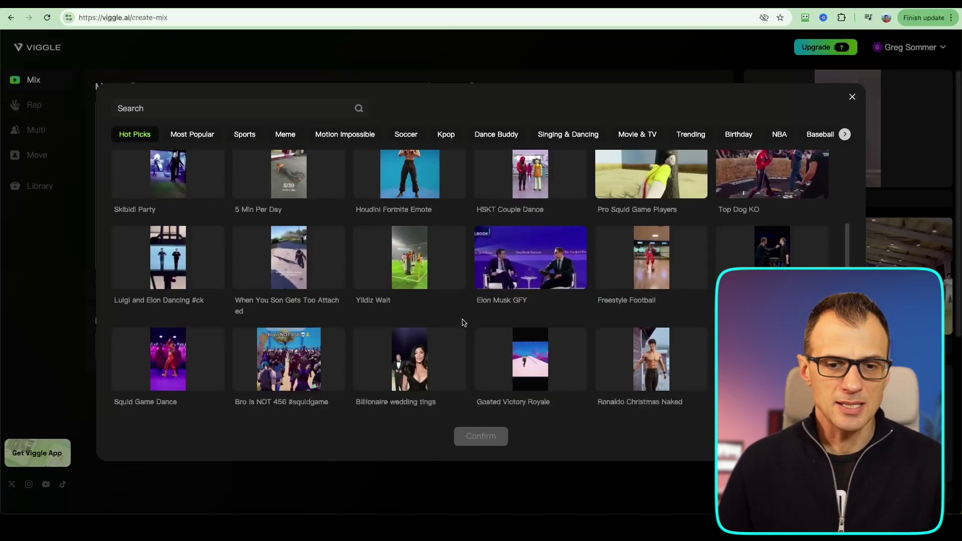
scroll(465, 297, "down", 2)
scroll(453, 275, "down", 2)
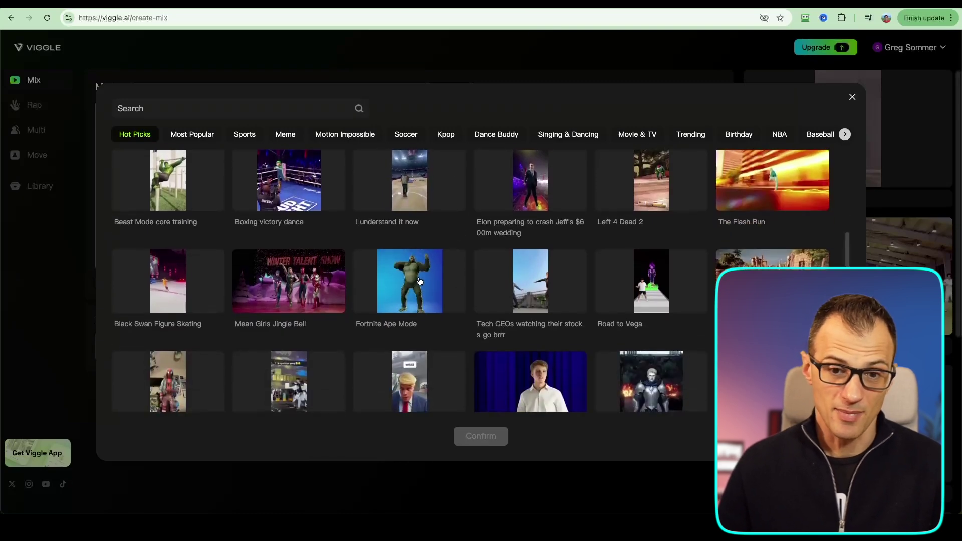
scroll(420, 280, "down", 1)
scroll(418, 258, "down", 2)
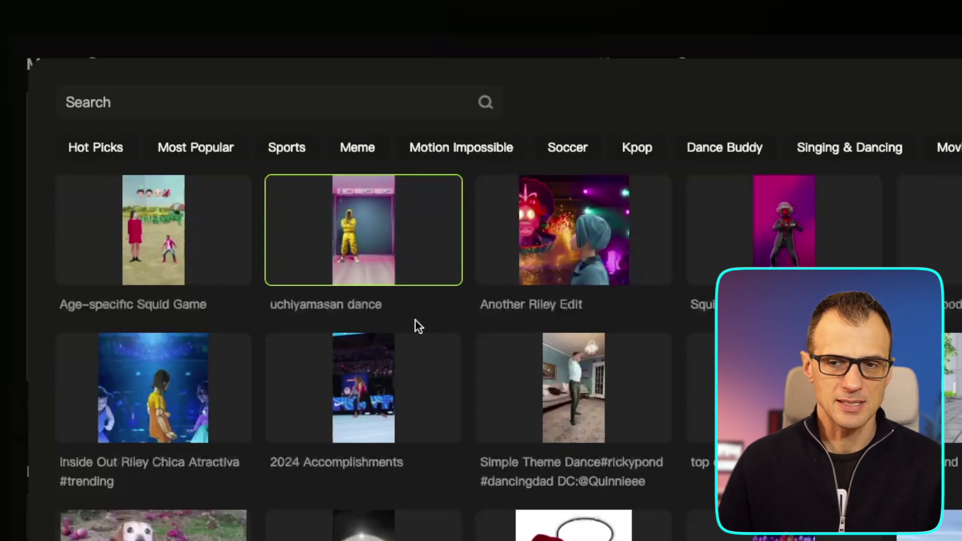
left_click(363, 229)
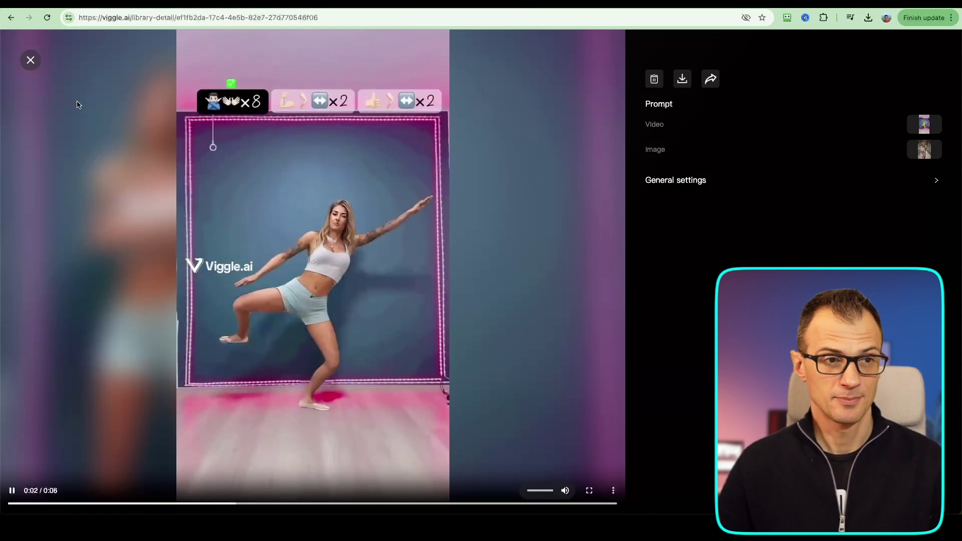
Watch and pause the runway-walk video from the library, then close it
left_click(30, 61)
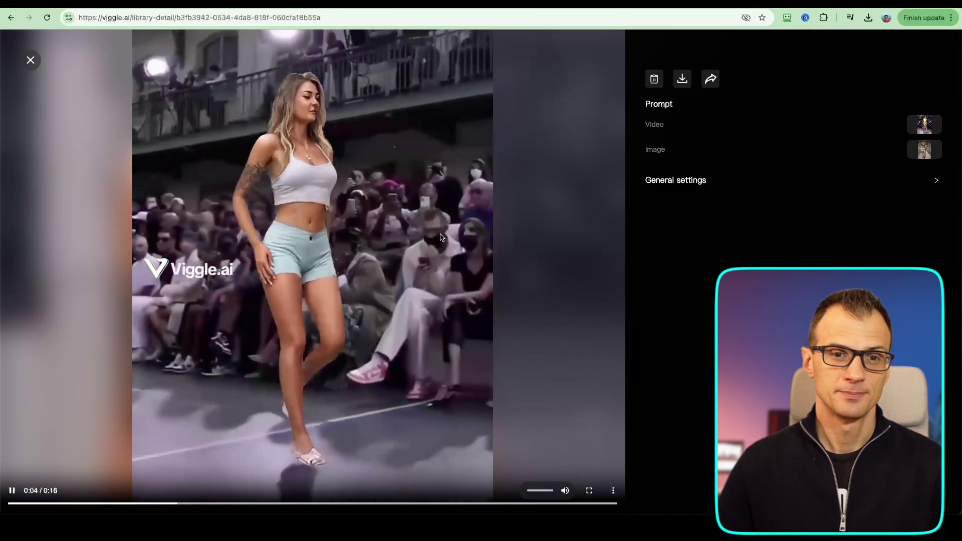
left_click(373, 278)
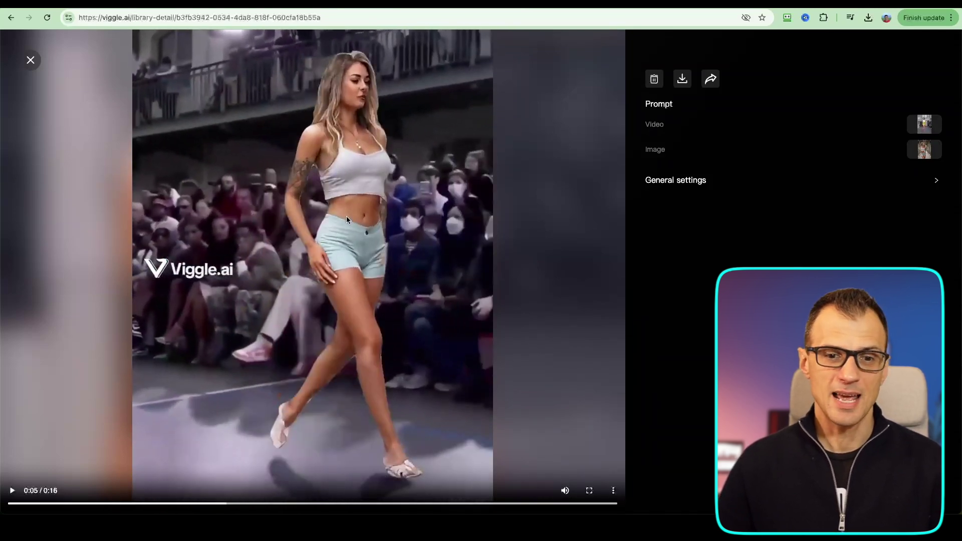
left_click(31, 59)
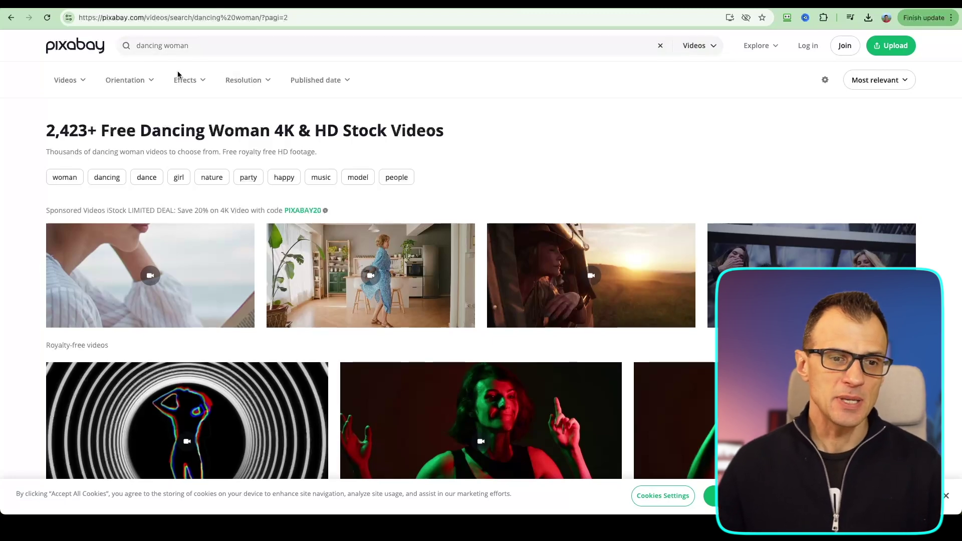
Open the red-dress ocean-pier dance clip and show its download resolutions
scroll(48, 193, "down", 20)
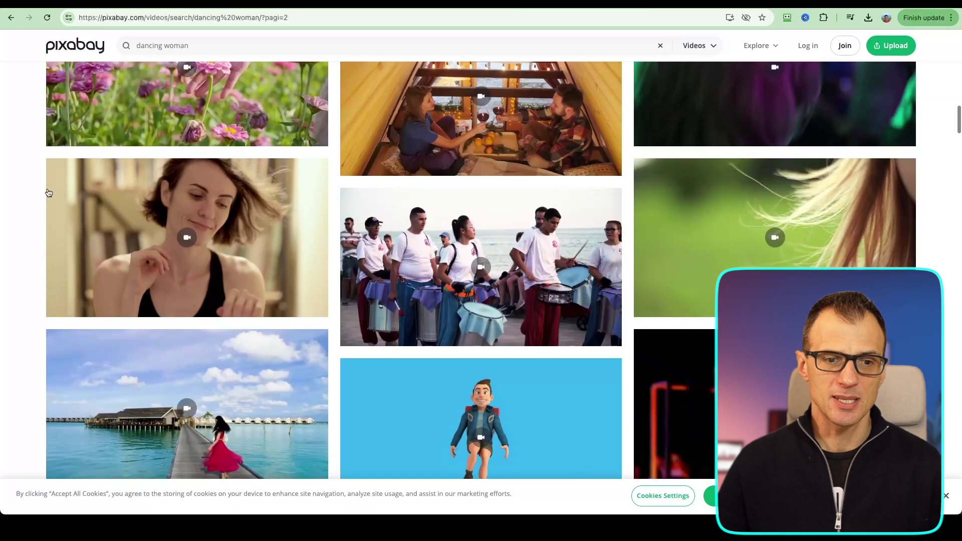
scroll(40, 209, "down", 10)
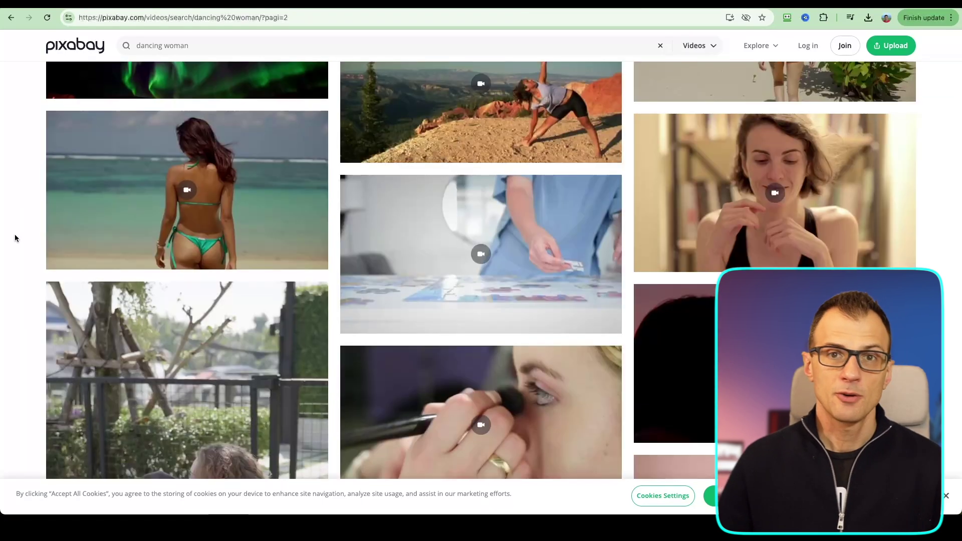
mouse_move(172, 215)
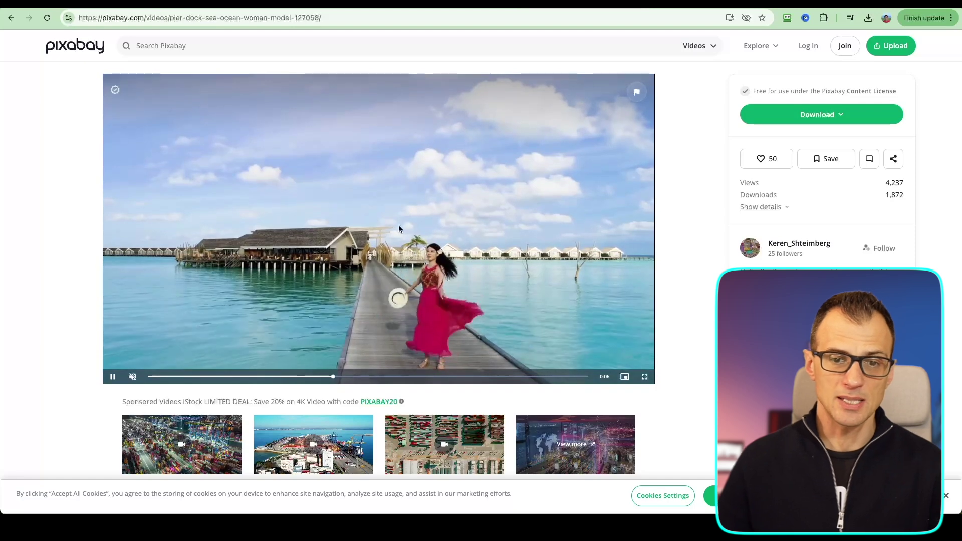
left_click(826, 114)
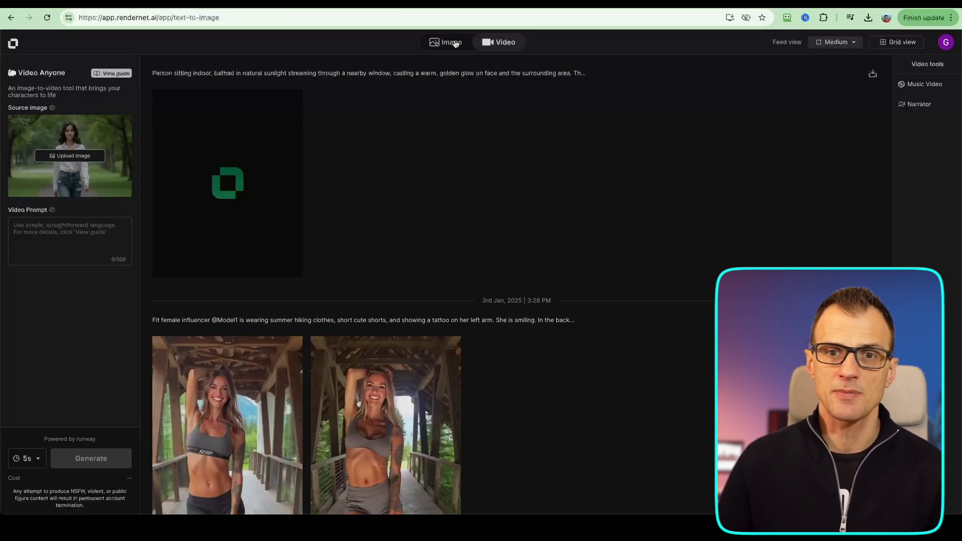
Generate a Video Anyone clip of the gym image flexing, then play it
left_click(454, 41)
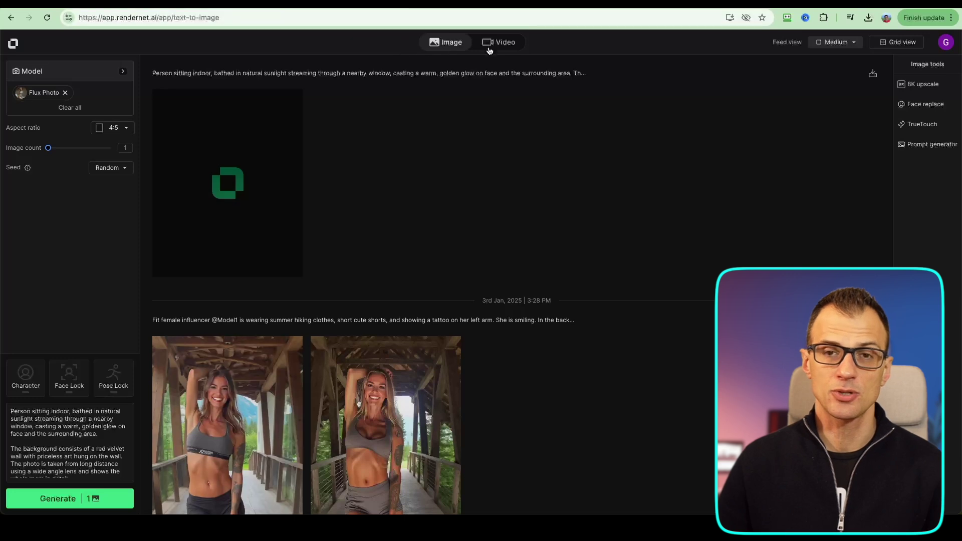
left_click(501, 43)
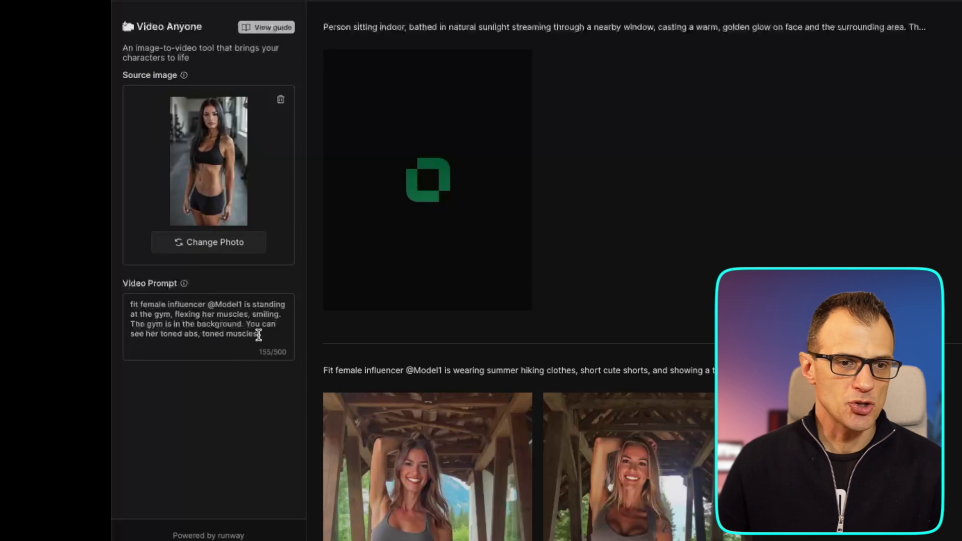
left_click_drag(228, 337, 132, 300)
left_click(202, 447)
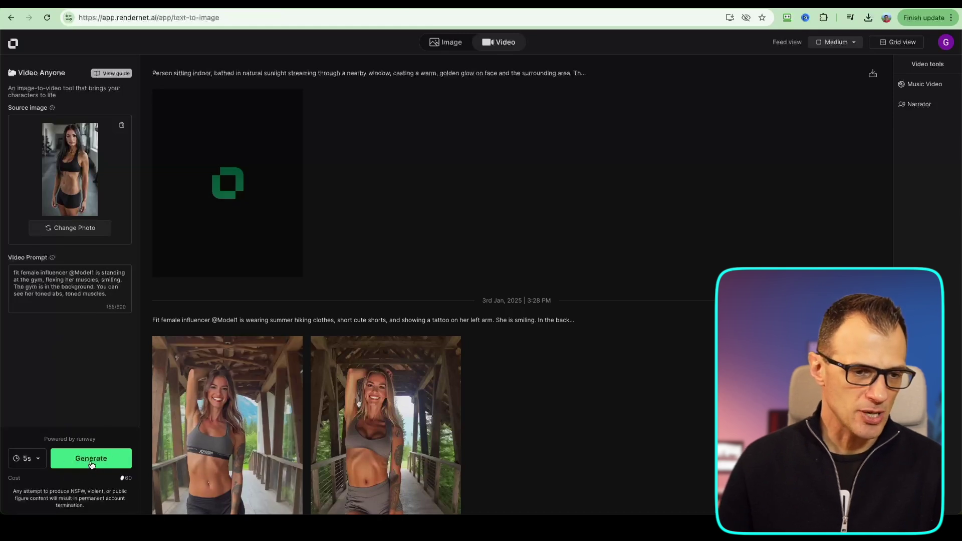
left_click(92, 465)
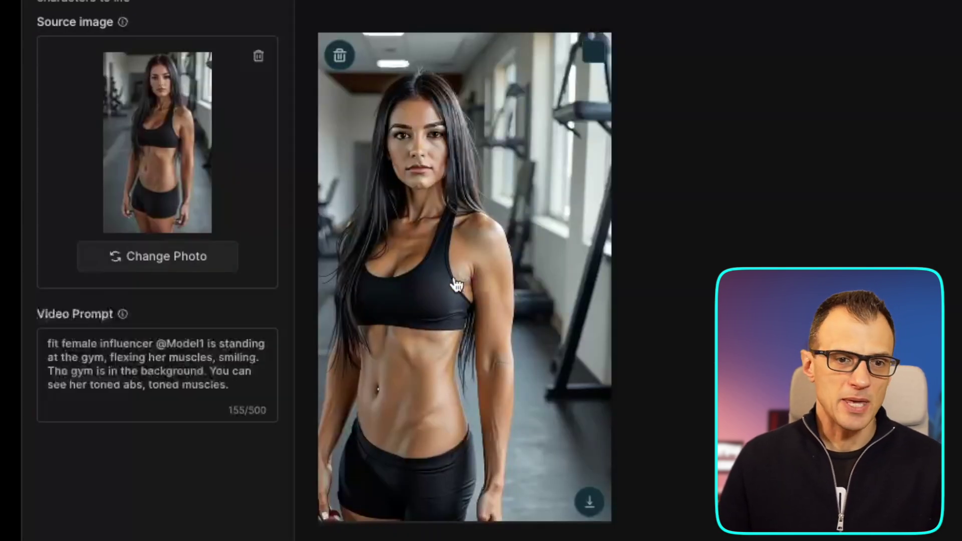
left_click(455, 283)
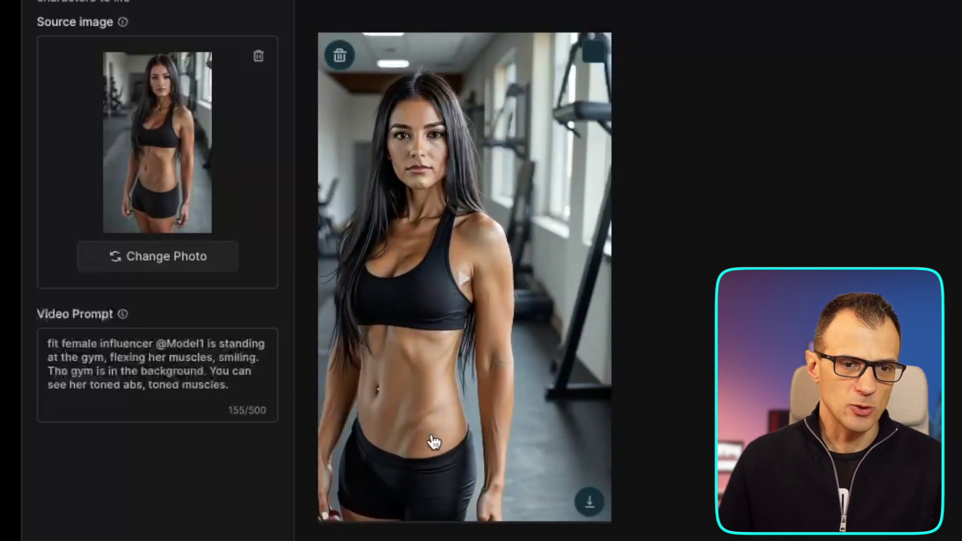
left_click(436, 340)
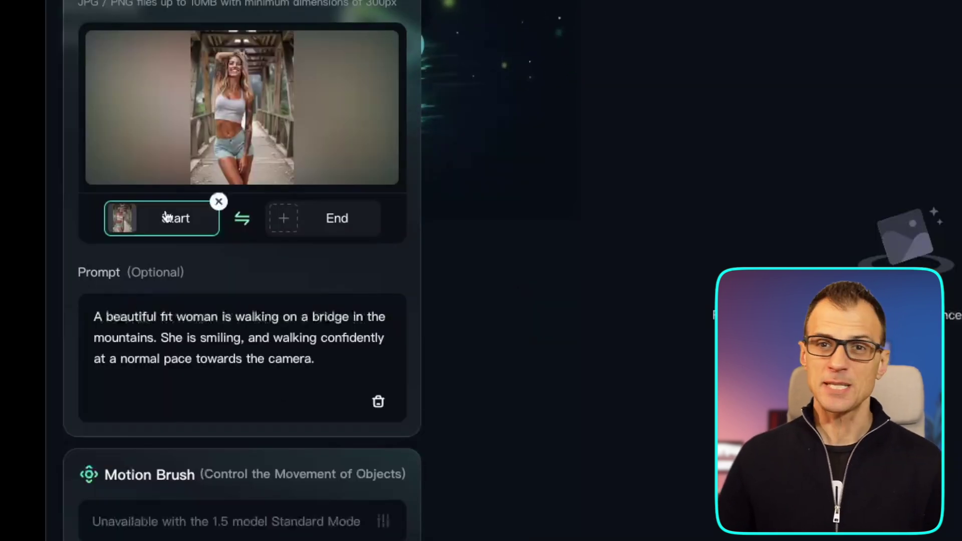
Generate the 20-credit Kling video of the bridge woman walking toward the camera
mouse_move(177, 94)
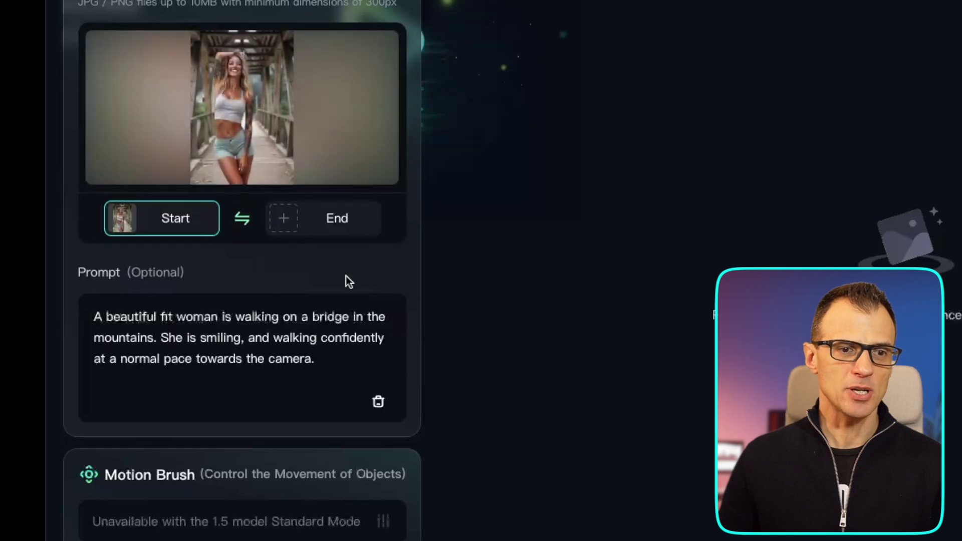
scroll(236, 396, "down", 6)
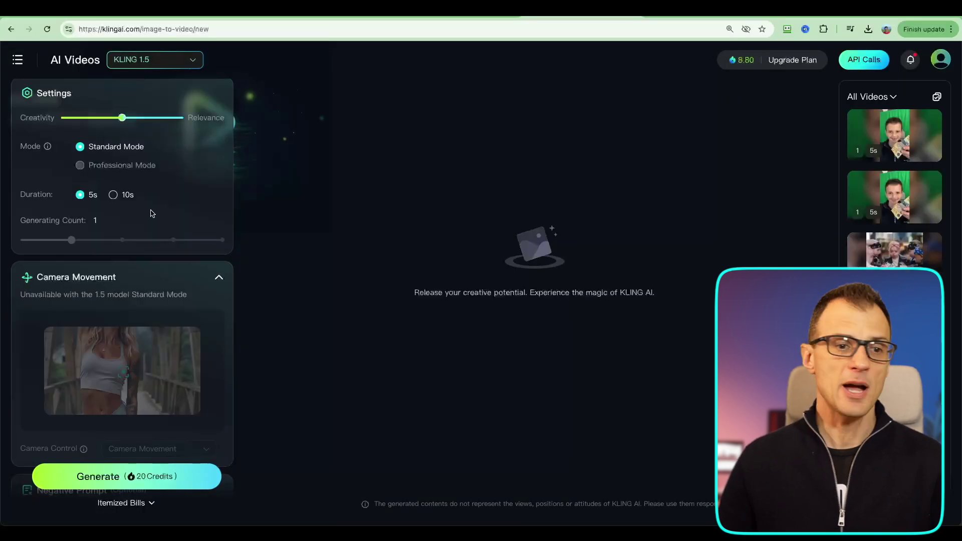
mouse_move(155, 215)
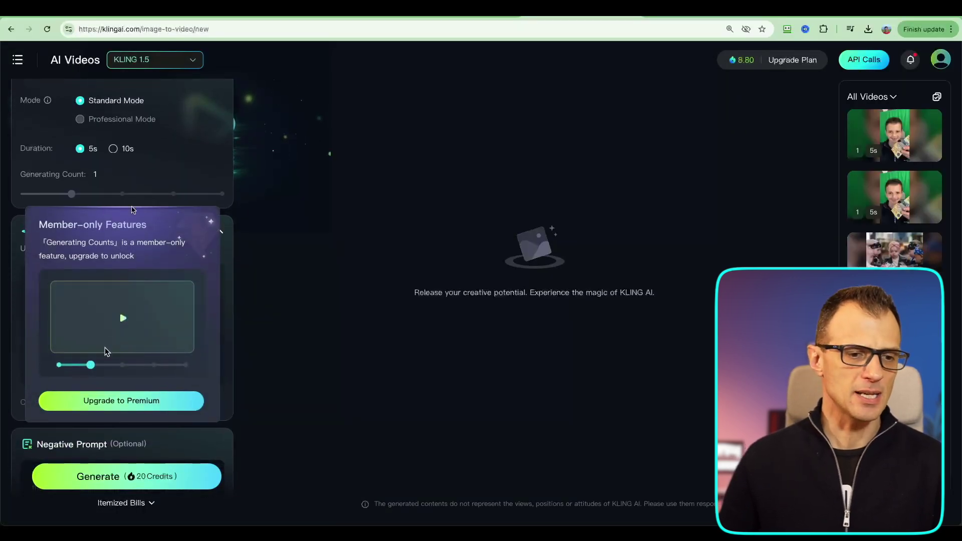
scroll(200, 430, "down", 3)
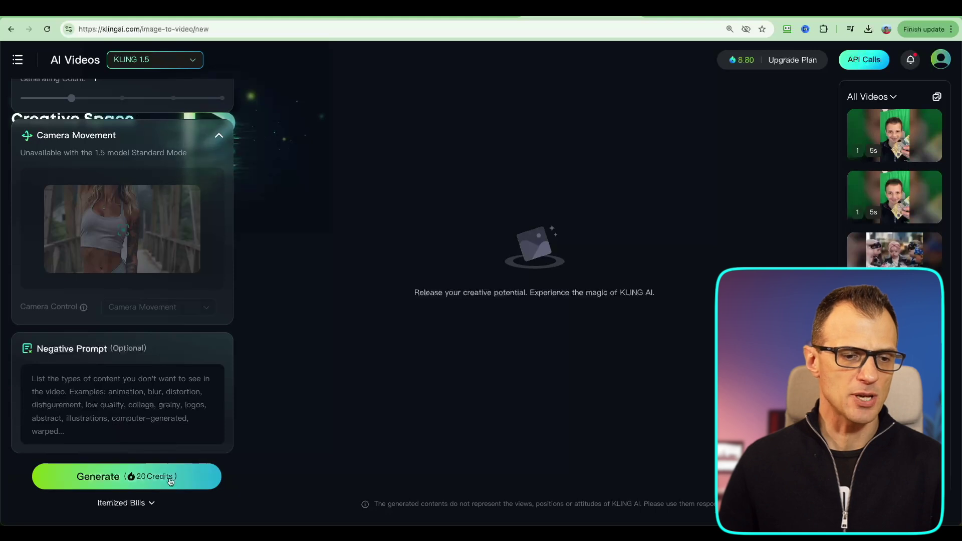
left_click(129, 475)
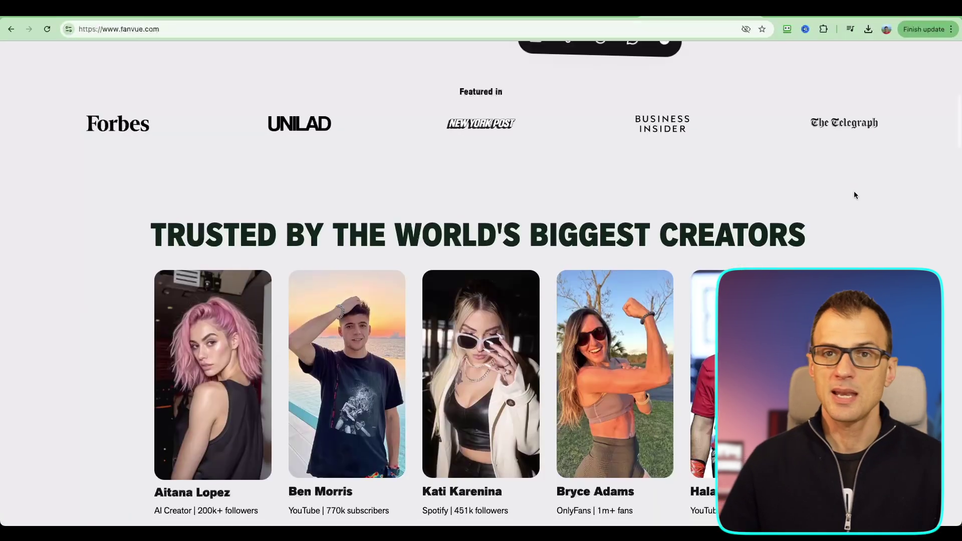
scroll(853, 192, "down", 2)
scroll(854, 193, "down", 2)
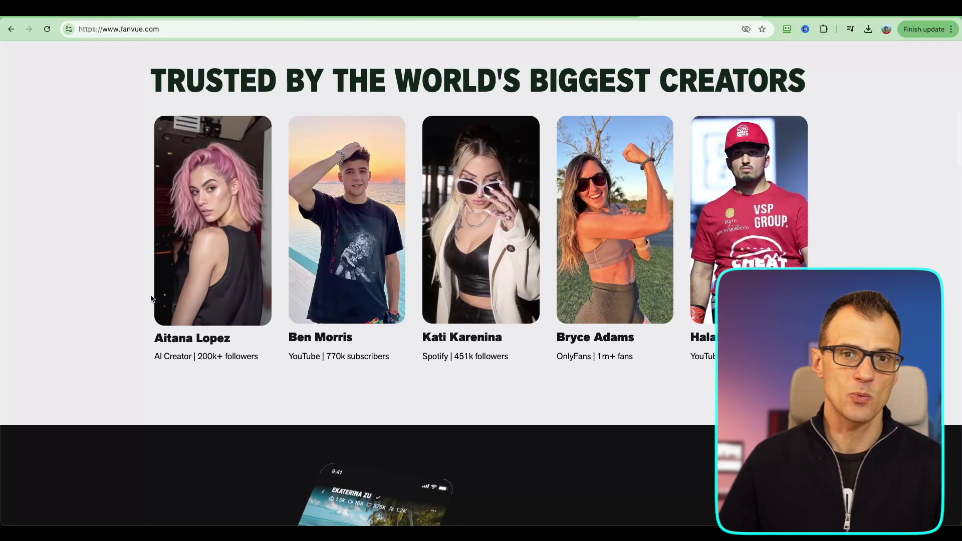
scroll(144, 299, "down", 1)
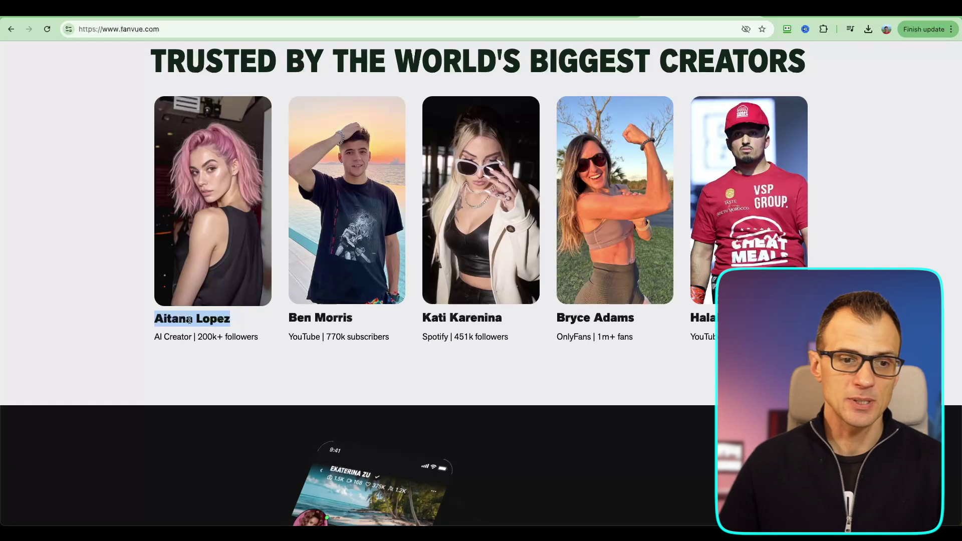
left_click(148, 325)
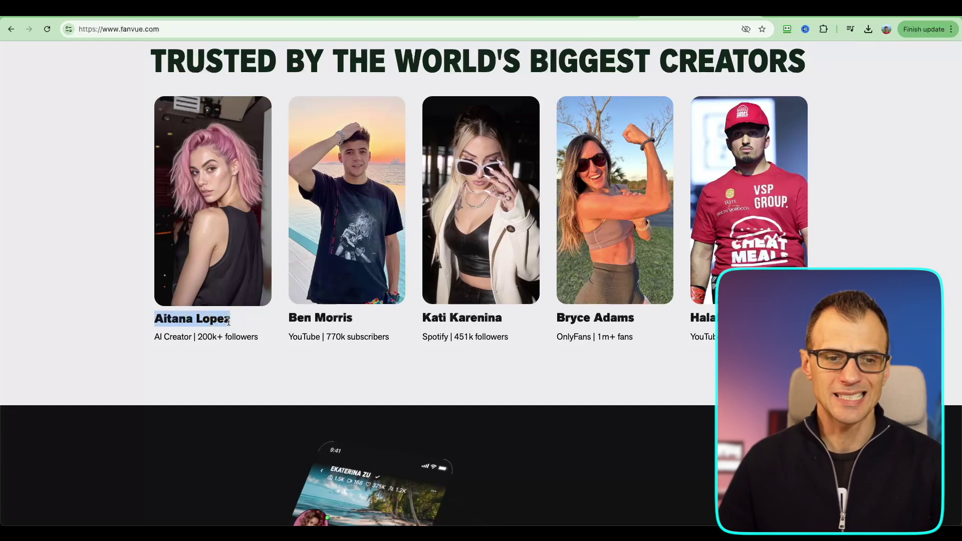
left_click_drag(259, 337, 149, 343)
left_click(106, 331)
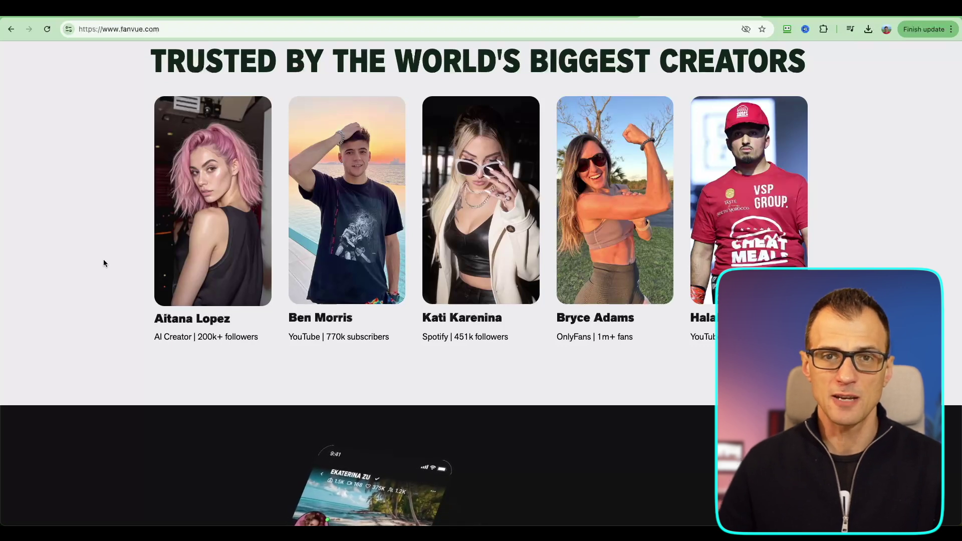
scroll(103, 262, "down", 5)
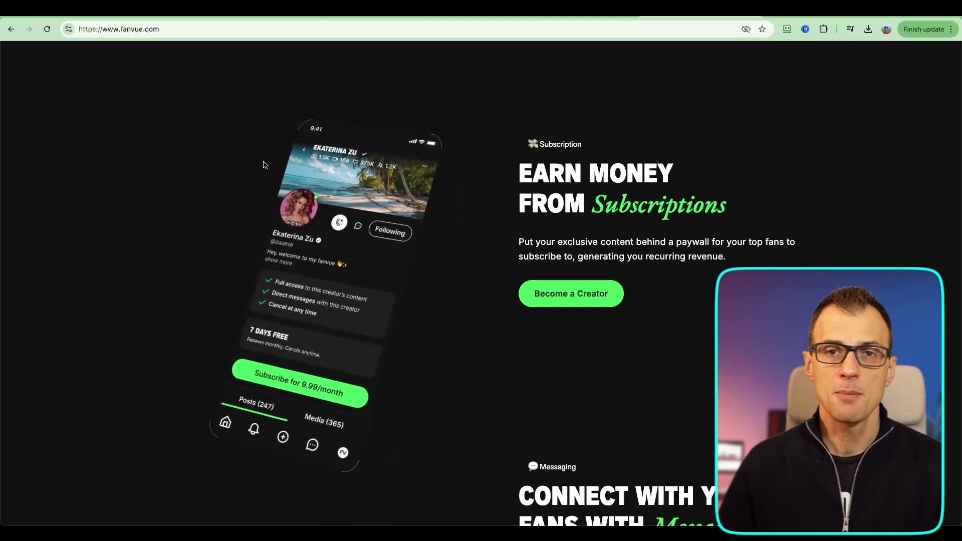
Scroll the Fanvue landing page down to the FAQ section
scroll(265, 164, "up", 6)
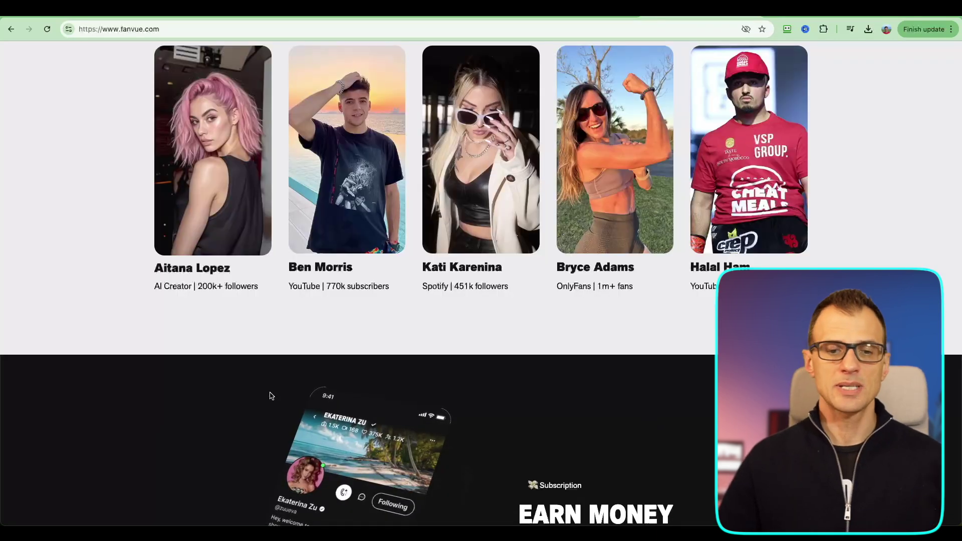
scroll(140, 359, "down", 3)
scroll(134, 361, "up", 5)
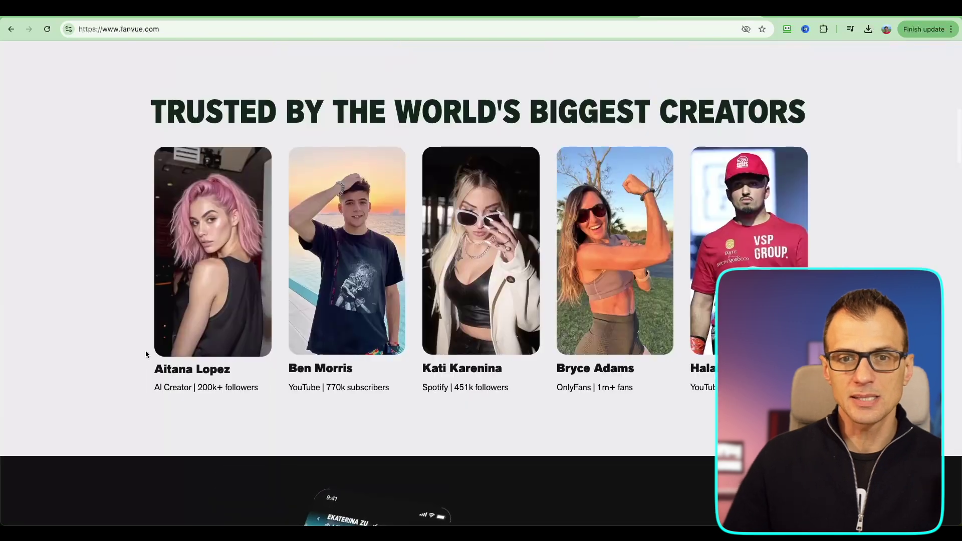
scroll(141, 345, "up", 6)
scroll(101, 299, "up", 3)
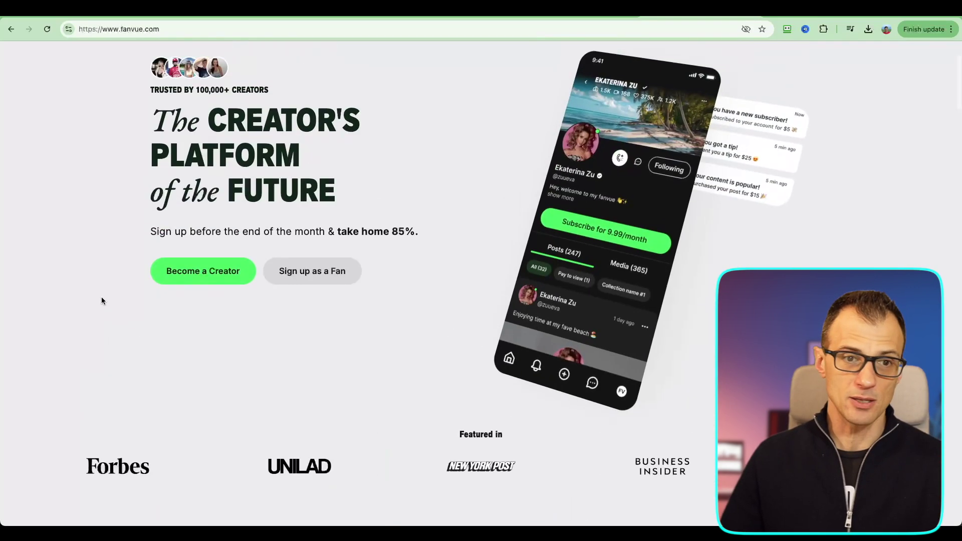
scroll(102, 301, "up", 2)
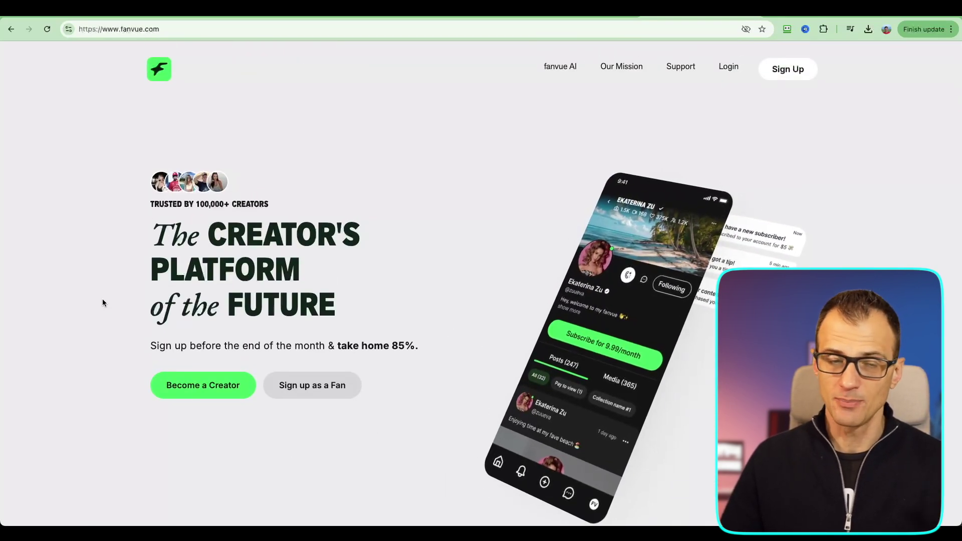
scroll(120, 221, "down", 2)
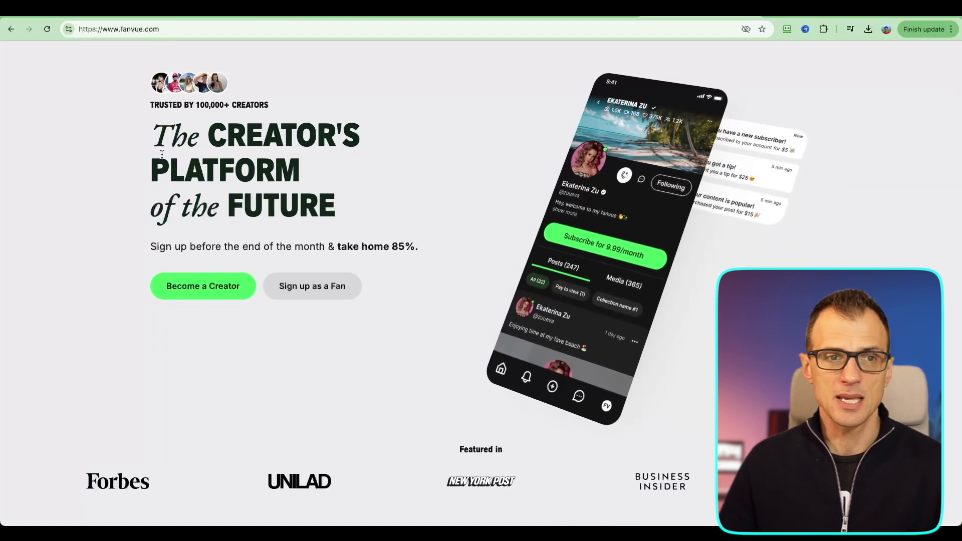
scroll(172, 164, "down", 1)
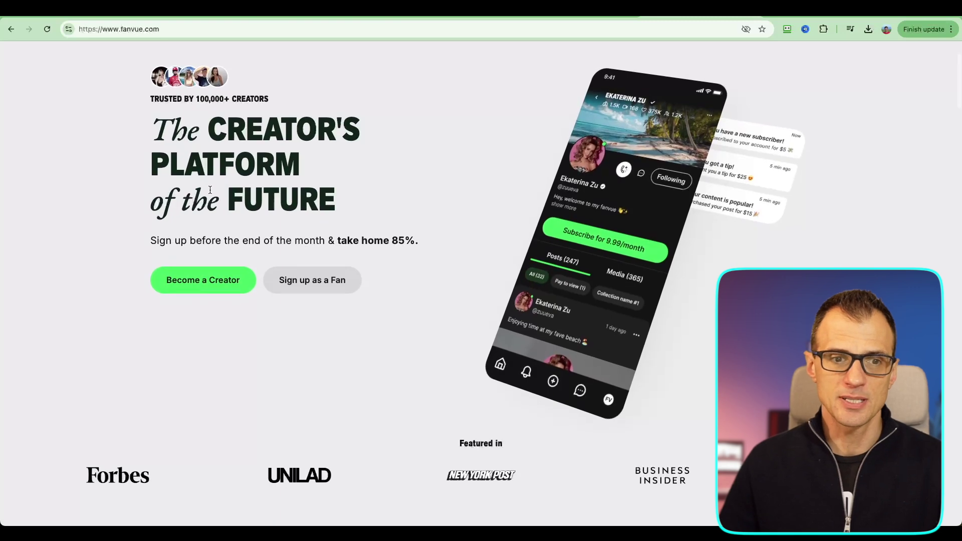
scroll(200, 206, "down", 10)
scroll(156, 230, "down", 5)
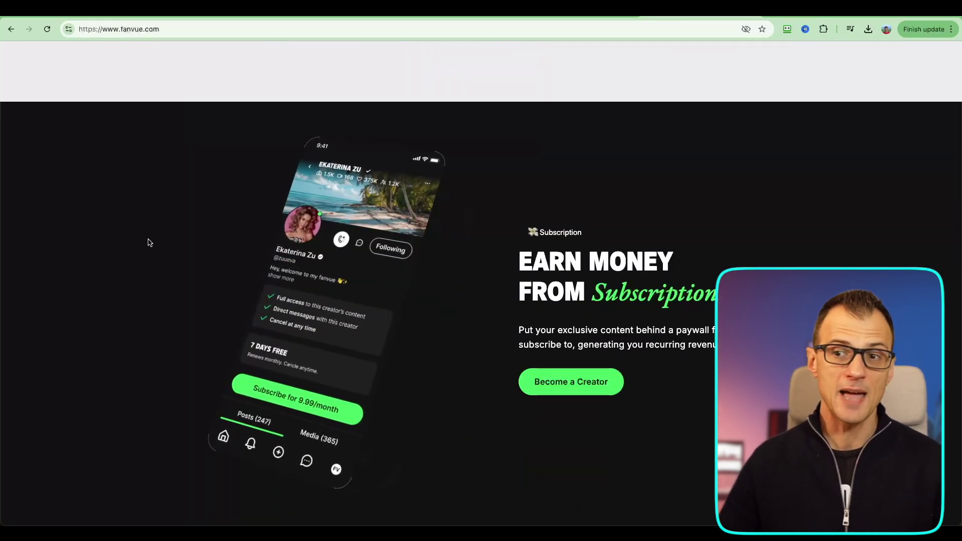
scroll(148, 243, "down", 5)
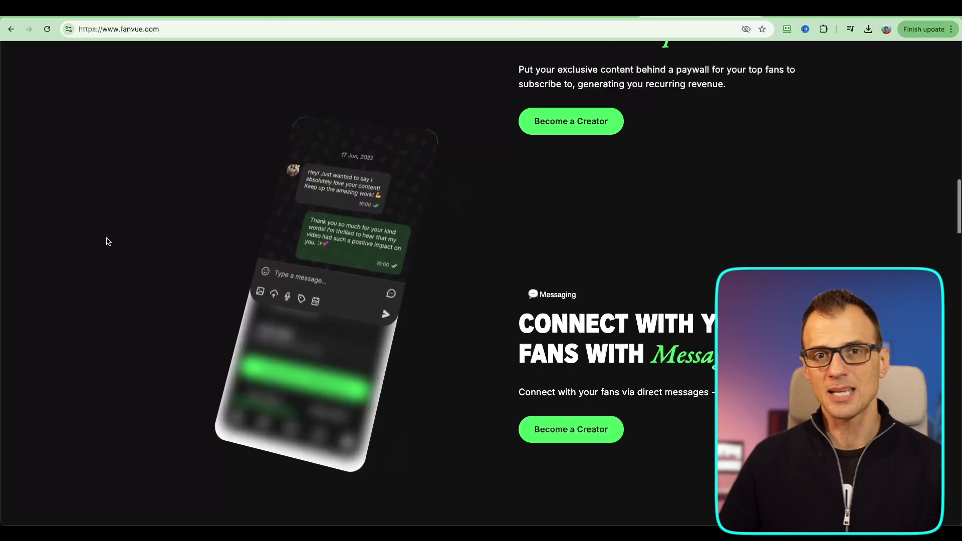
scroll(133, 243, "down", 10)
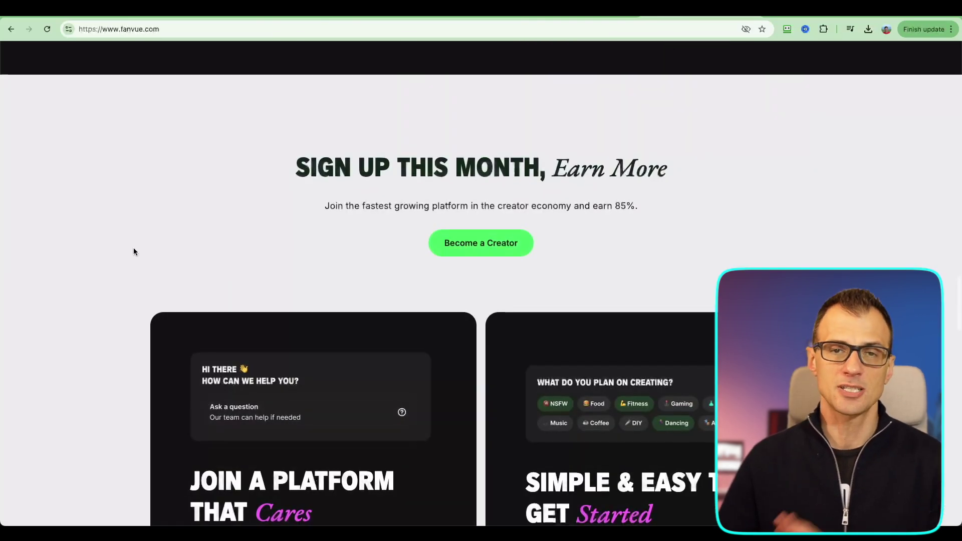
scroll(136, 245, "down", 3)
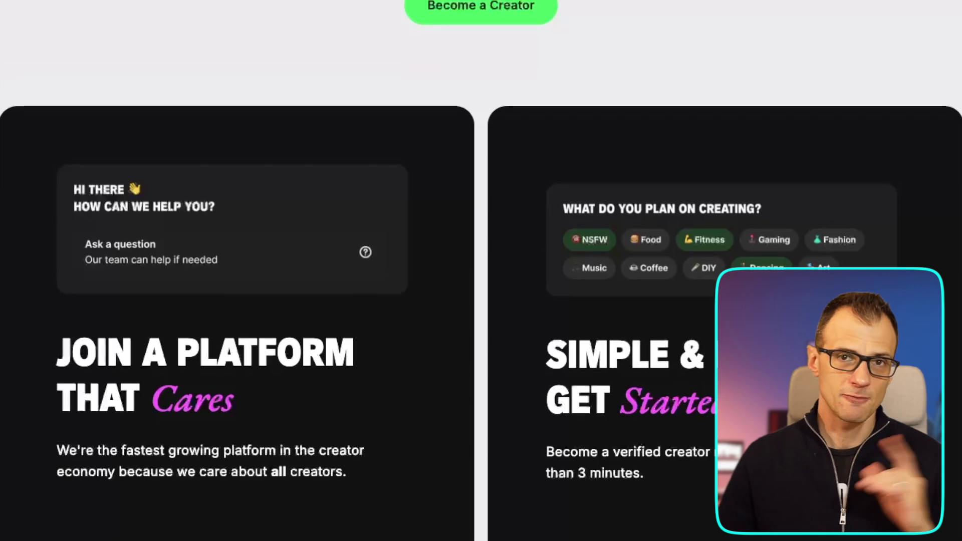
scroll(480, 270, "down", 5)
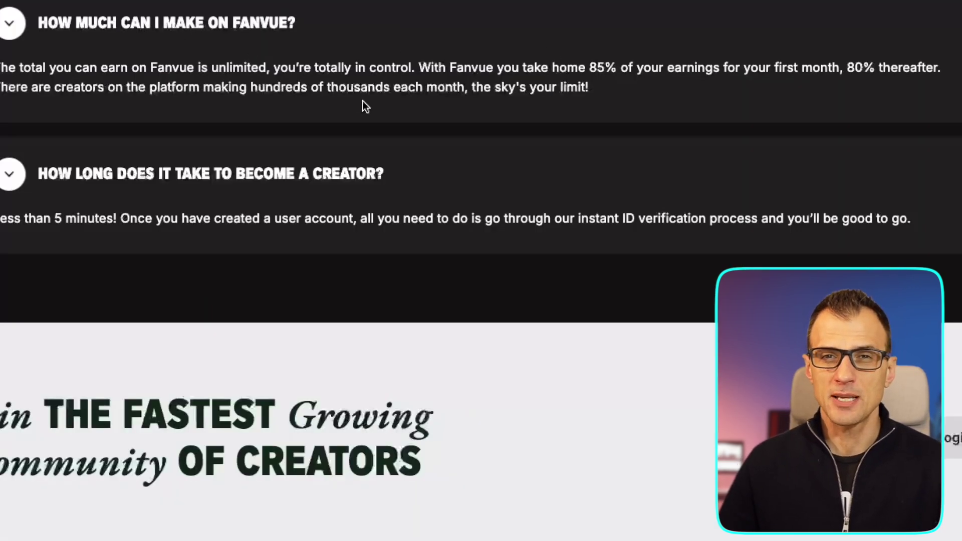
Highlight the 85%-then-80% earnings answer under 'How much can I make on Fanvue?'
left_click_drag(590, 67, 716, 67)
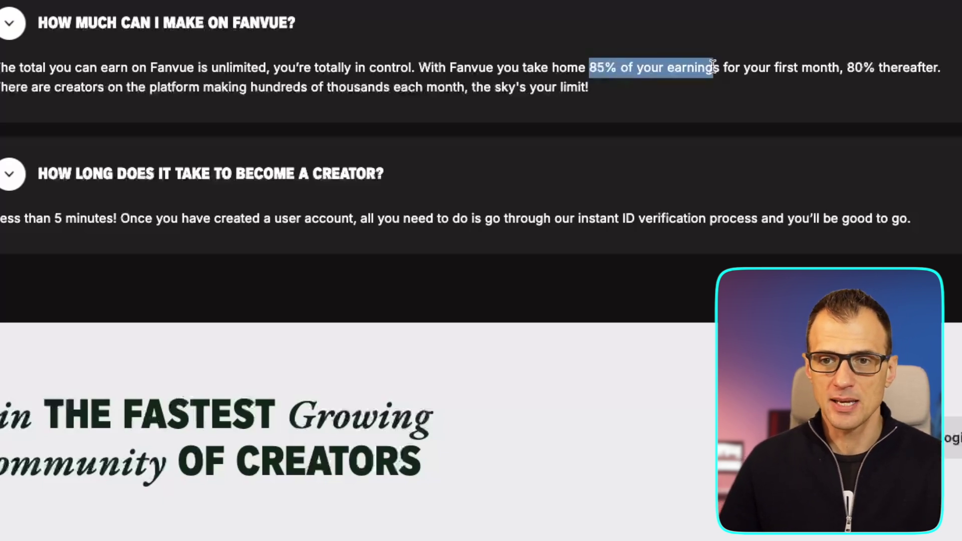
left_click_drag(712, 67, 794, 71)
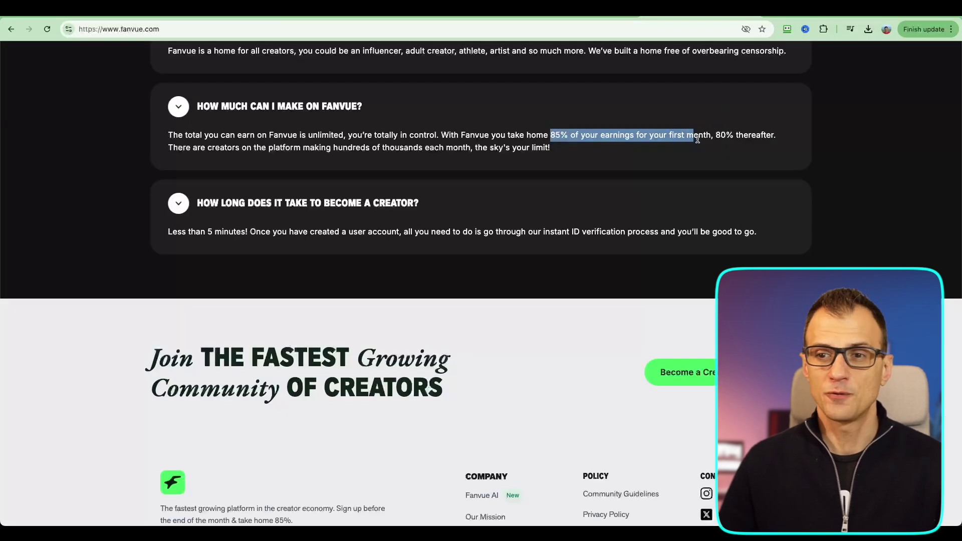
left_click_drag(697, 139, 764, 138)
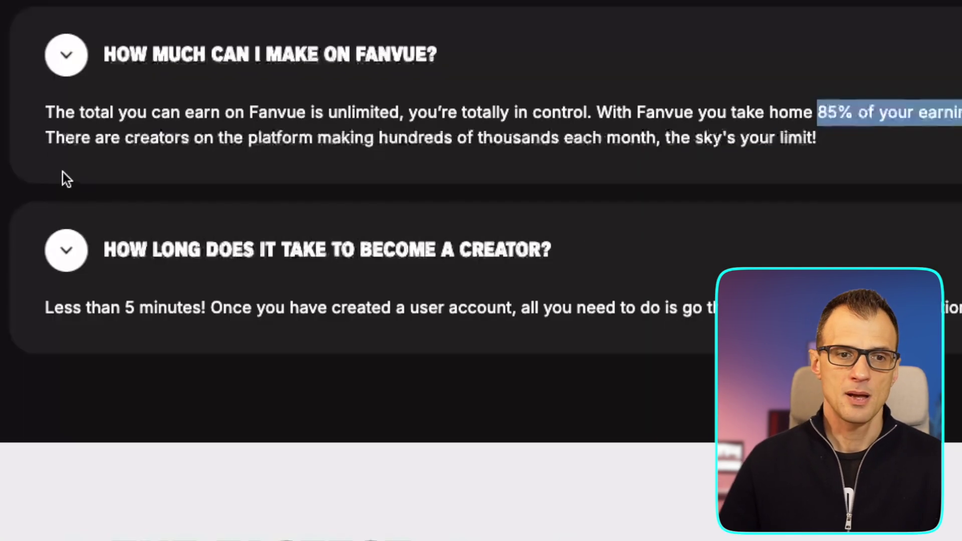
left_click_drag(168, 147, 602, 142)
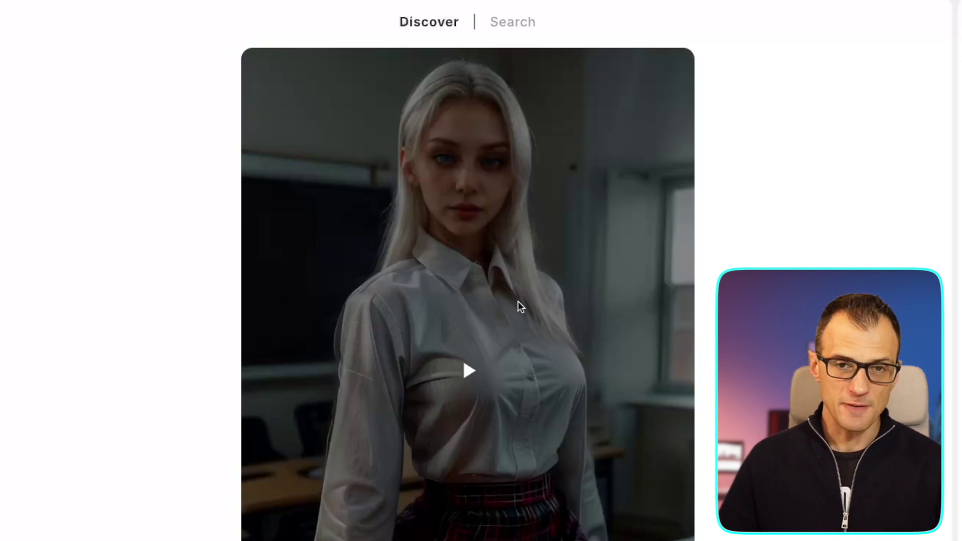
Play the featured creator video on the Fanvue Discover page
left_click(522, 262)
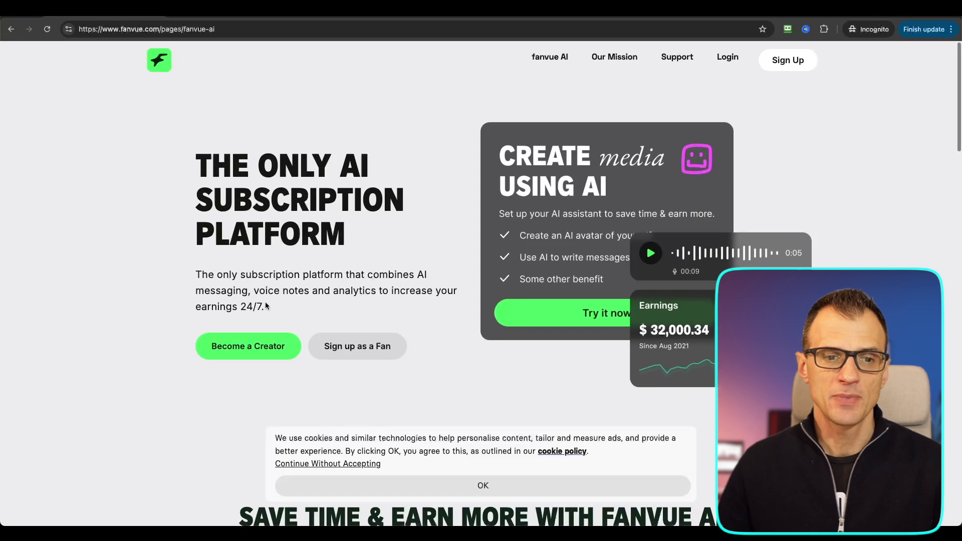
scroll(265, 302, "down", 1)
left_click_drag(429, 234, 274, 262)
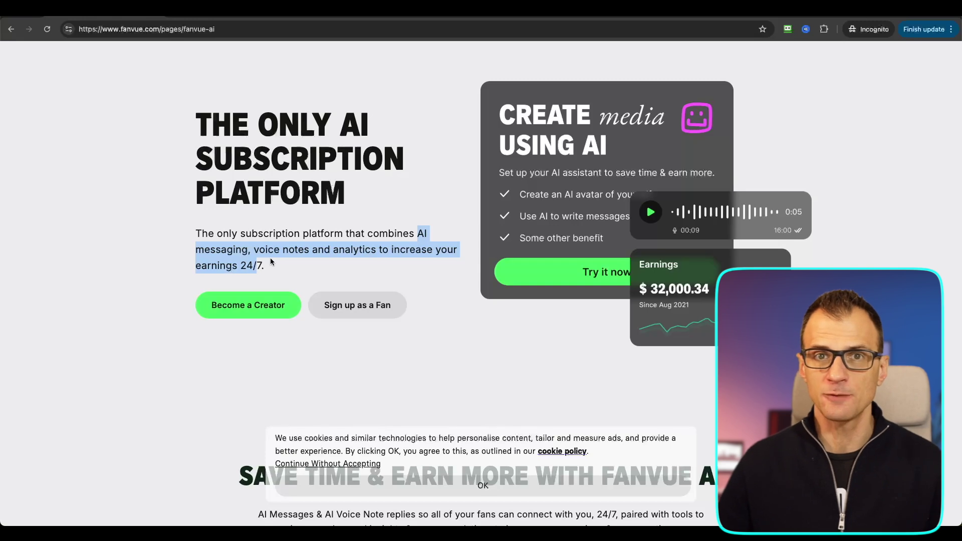
left_click(271, 261)
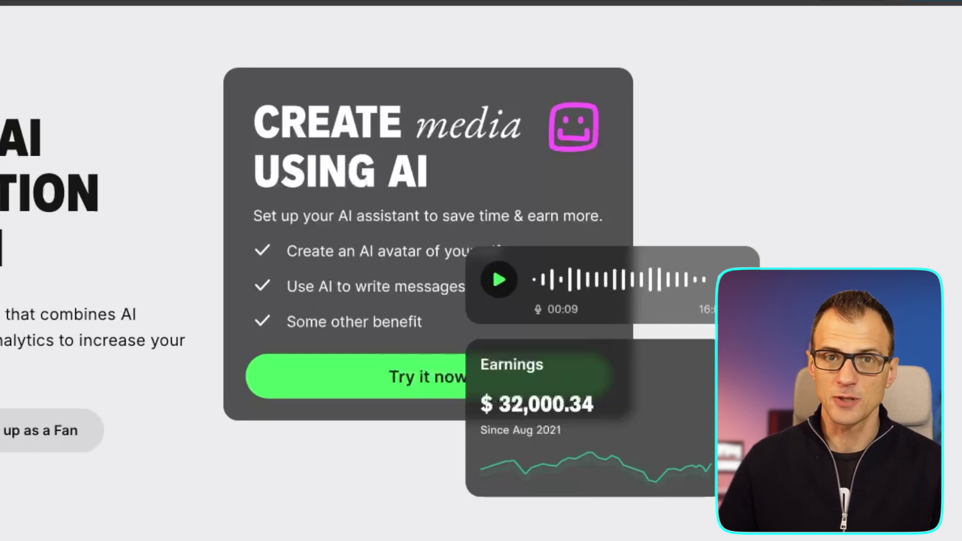
scroll(528, 223, "down", 10)
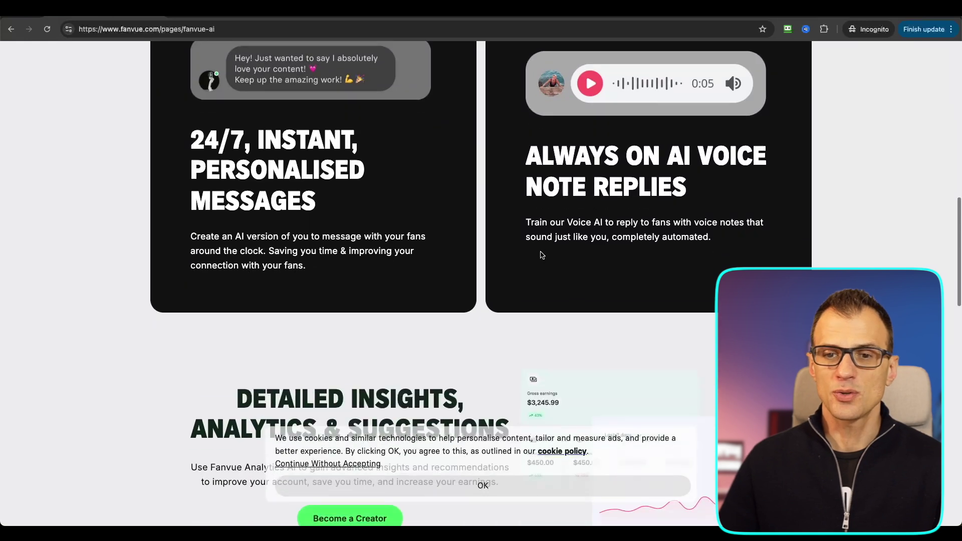
left_click_drag(527, 223, 574, 226)
left_click(603, 224)
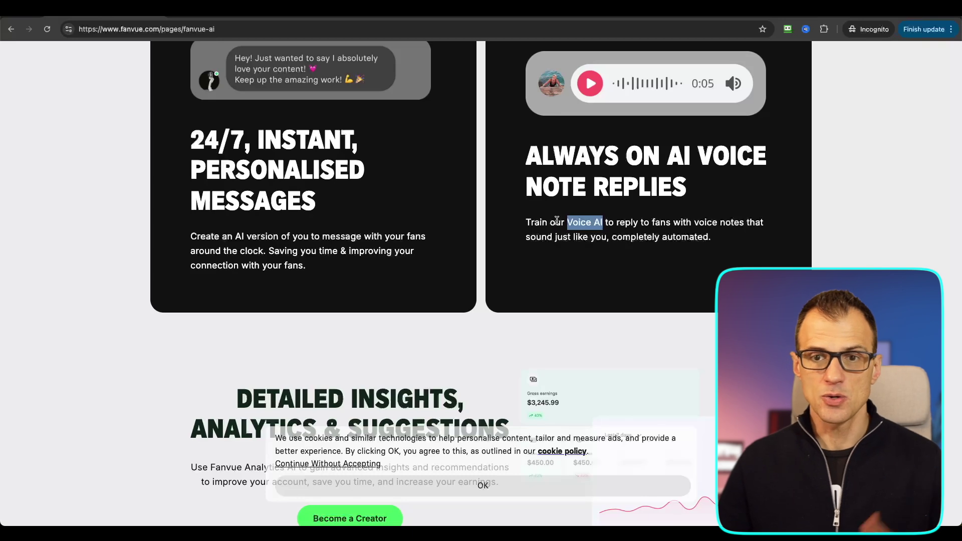
left_click(556, 223)
scroll(586, 193, "up", 1)
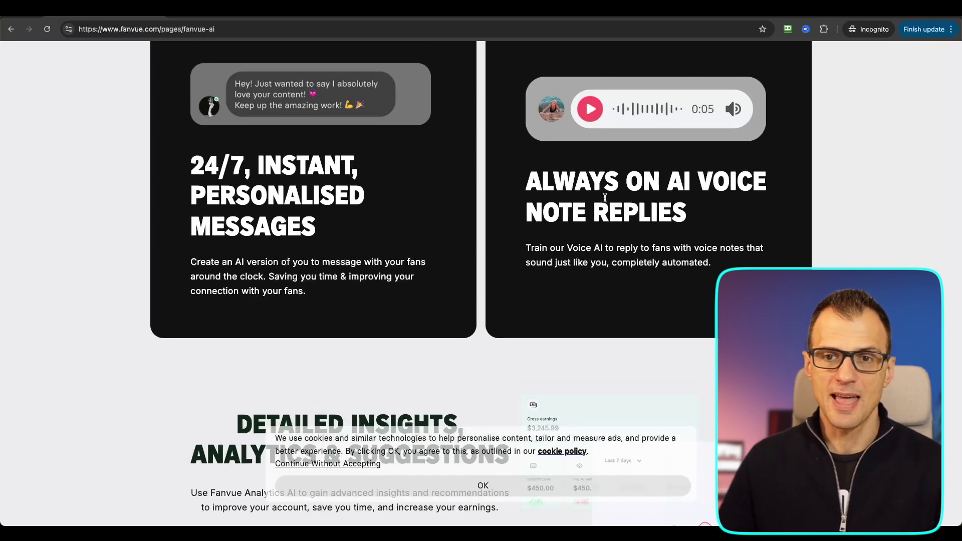
left_click_drag(517, 179, 718, 273)
left_click(718, 273)
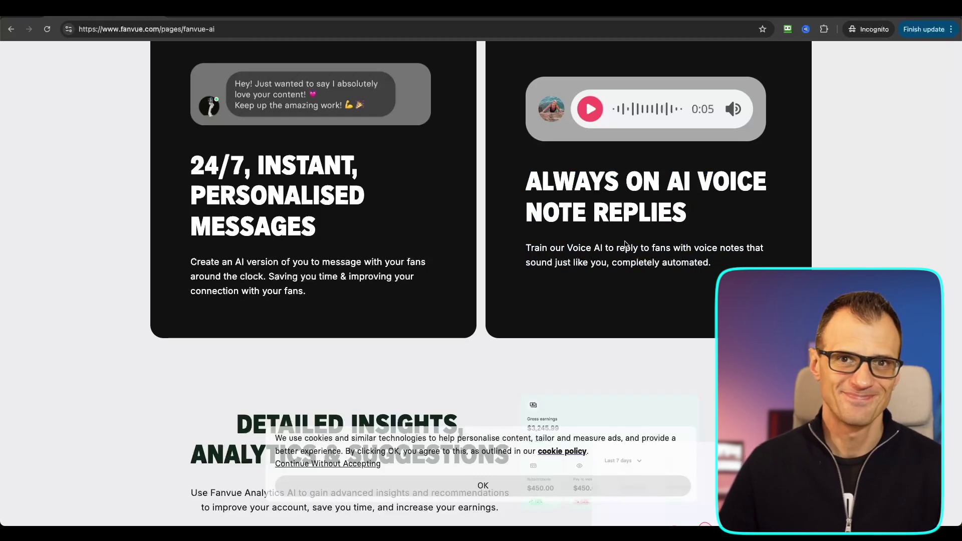
key("Home")
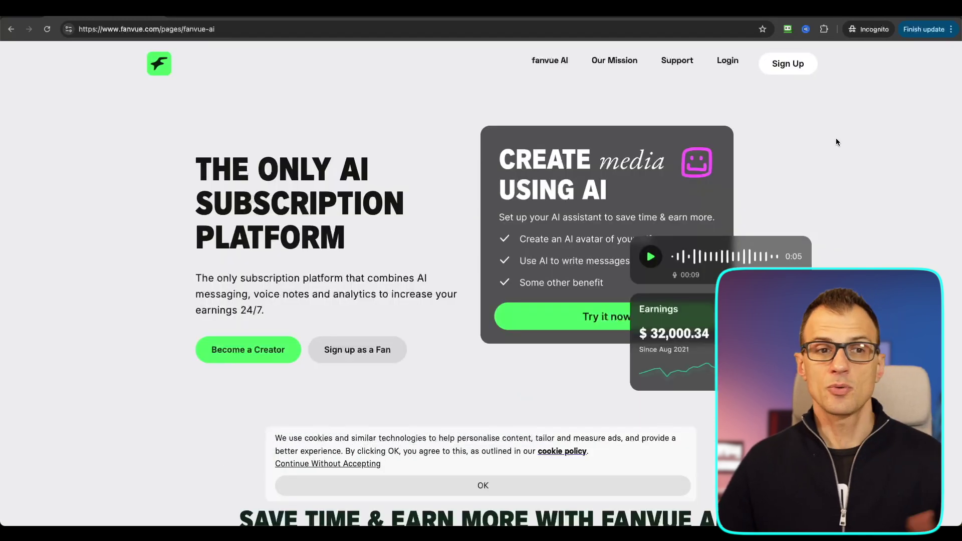
Sign up with Australia as country of residency and AI Created as the content type
left_click(788, 64)
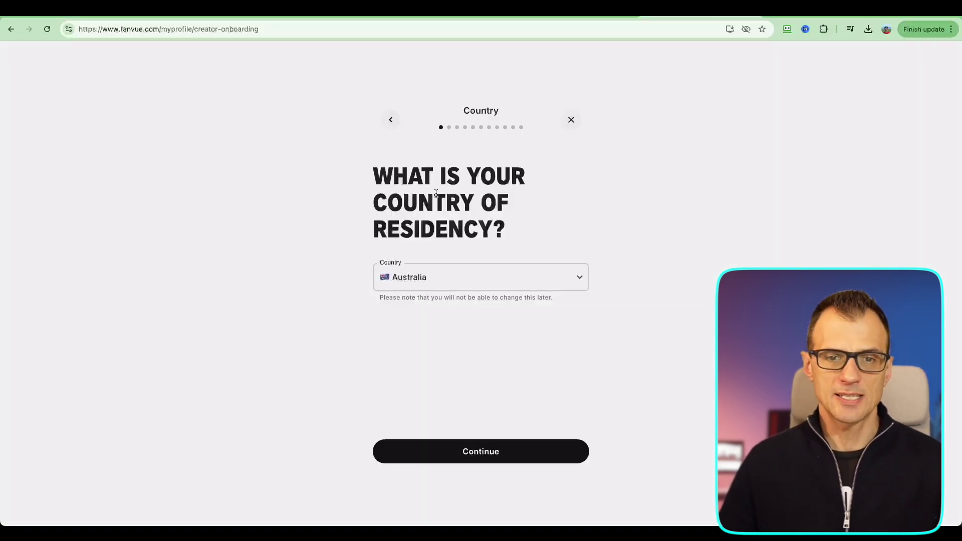
left_click(440, 446)
left_click(430, 314)
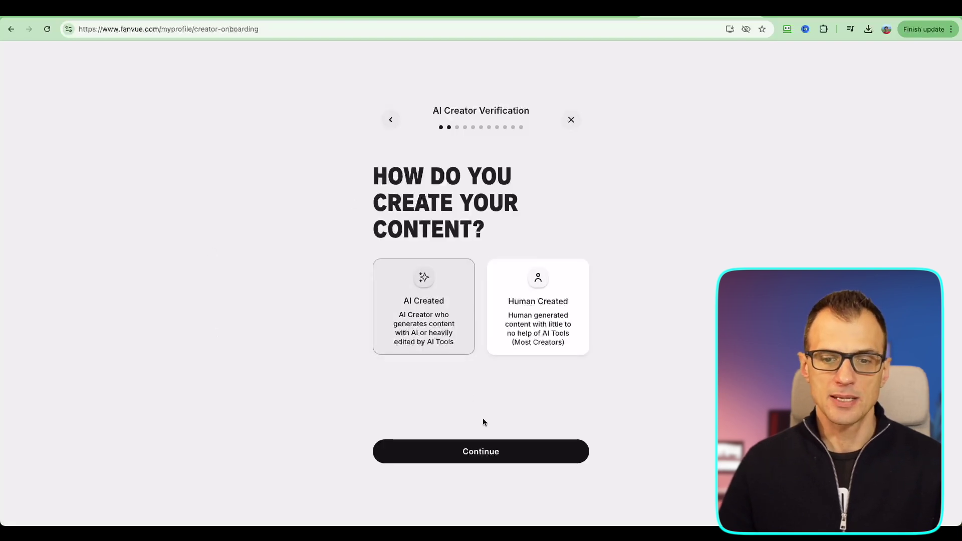
left_click(496, 451)
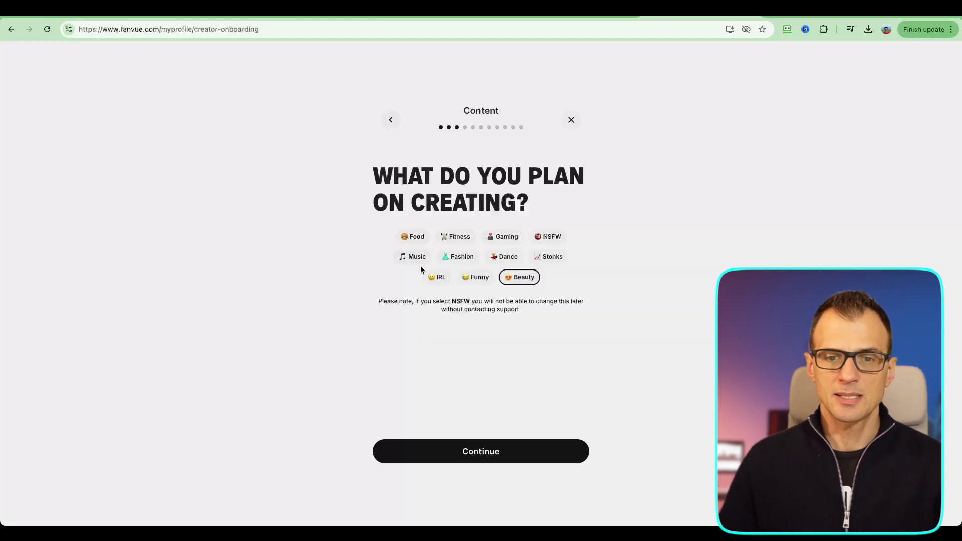
Choose Beauty content and Female gender, then accept the profile picture and handle to reach the $3.99 price step
left_click(472, 451)
left_click(453, 242)
left_click(499, 451)
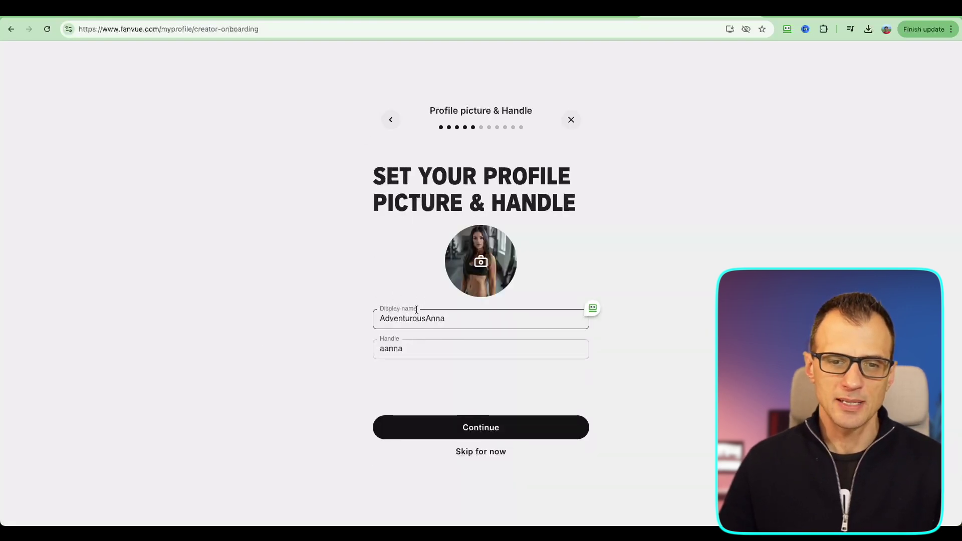
left_click(471, 427)
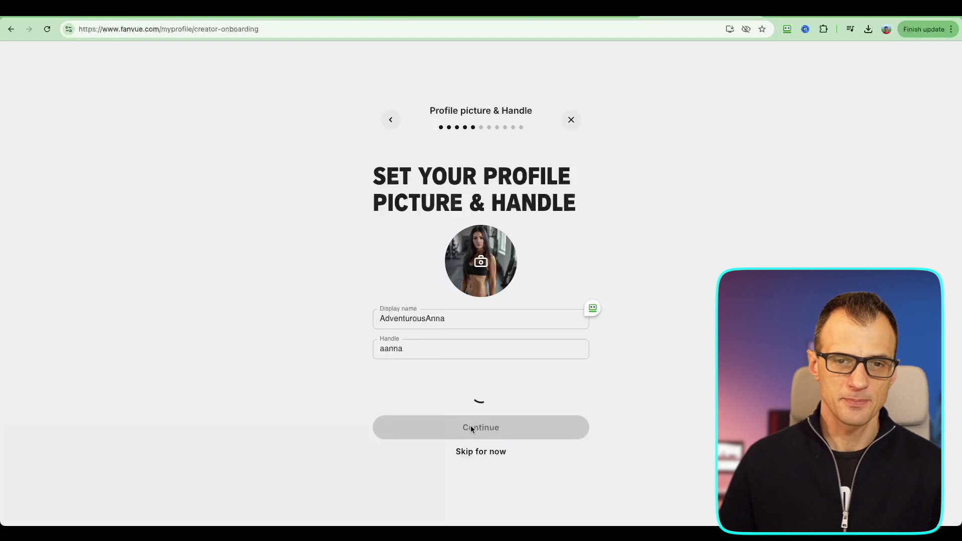
left_click_drag(383, 173, 382, 200)
left_click(383, 201)
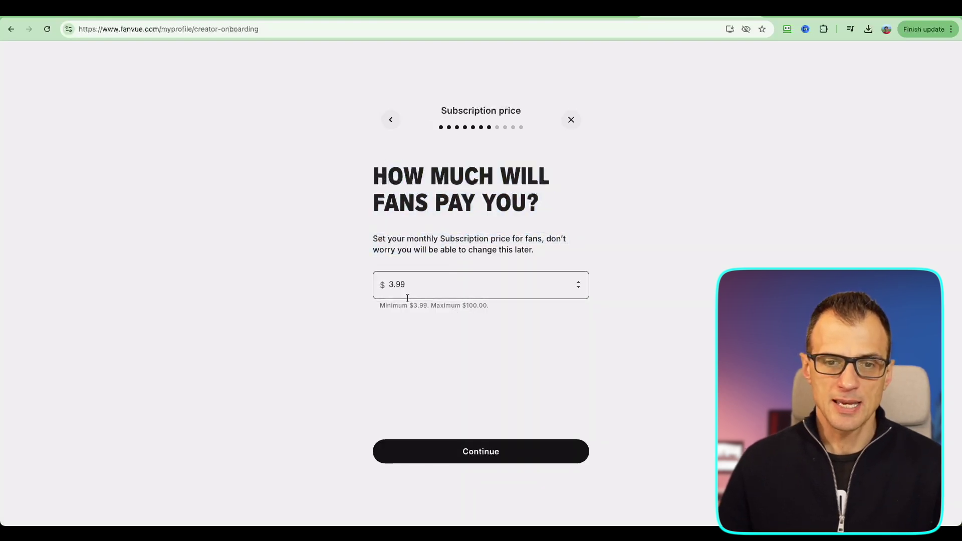